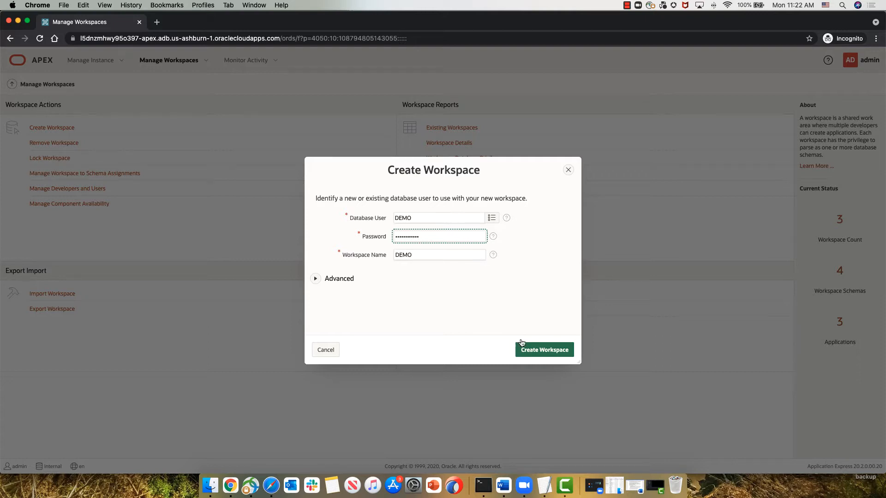
Step: Create the DEMO workspace with the entered details, sign out of Administration Services, and return to the sign-in page
click(541, 350)
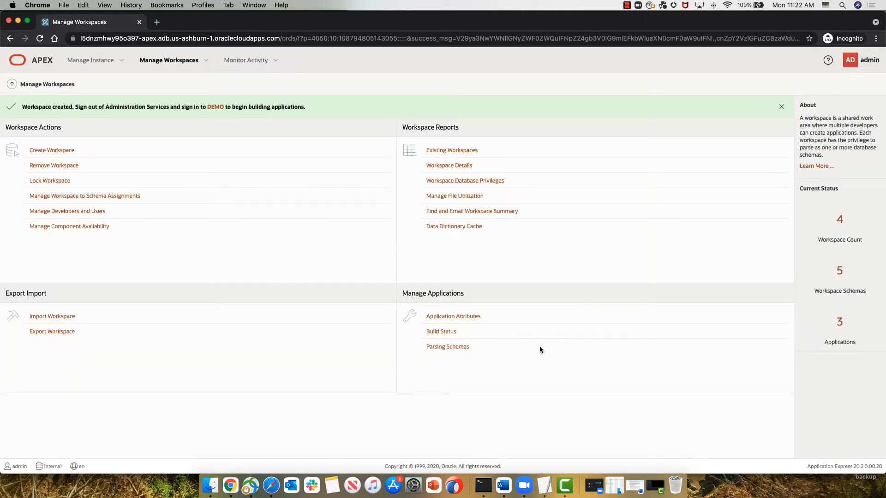
click(863, 61)
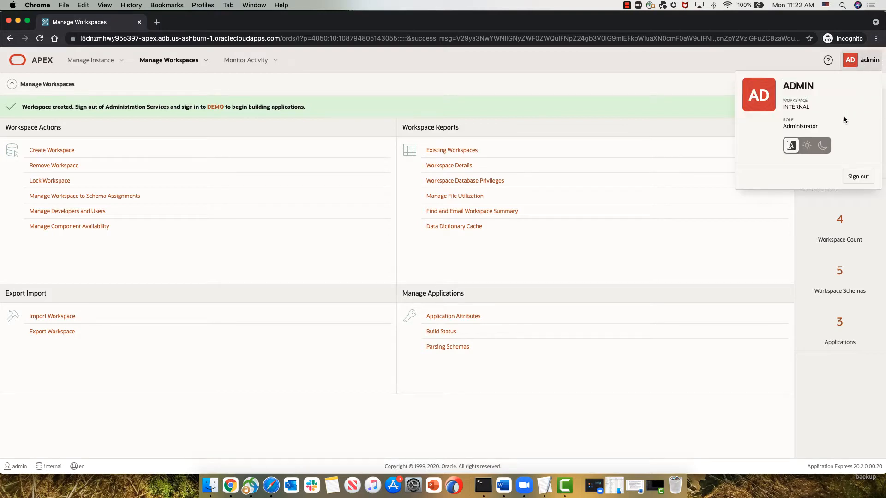
click(858, 176)
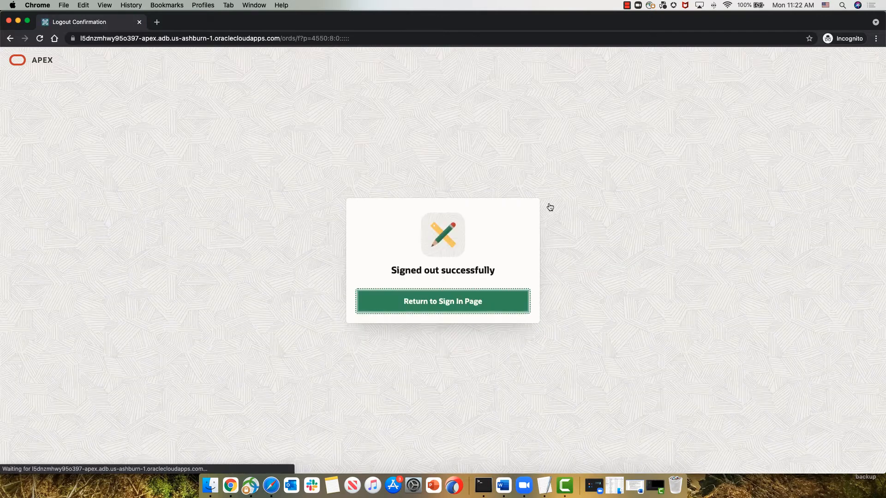
click(496, 314)
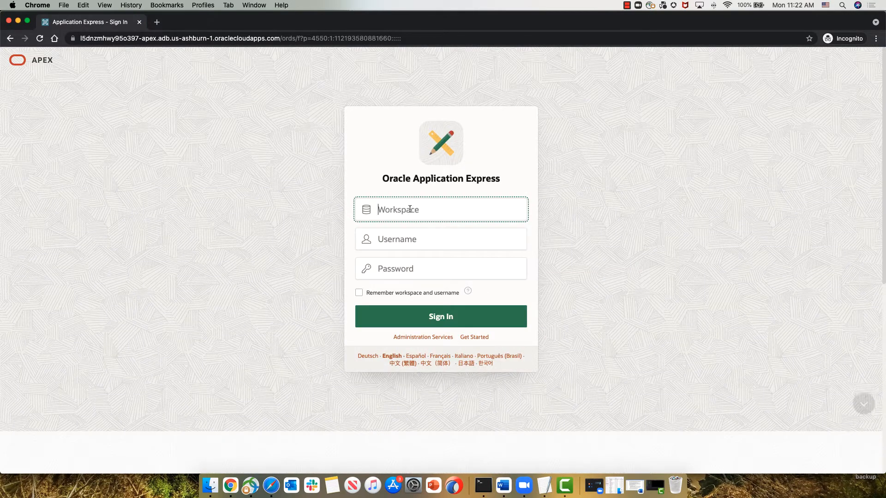
Step: Sign in to the demo workspace as the demo user, entering the account password
text(demo)
key(Tab)
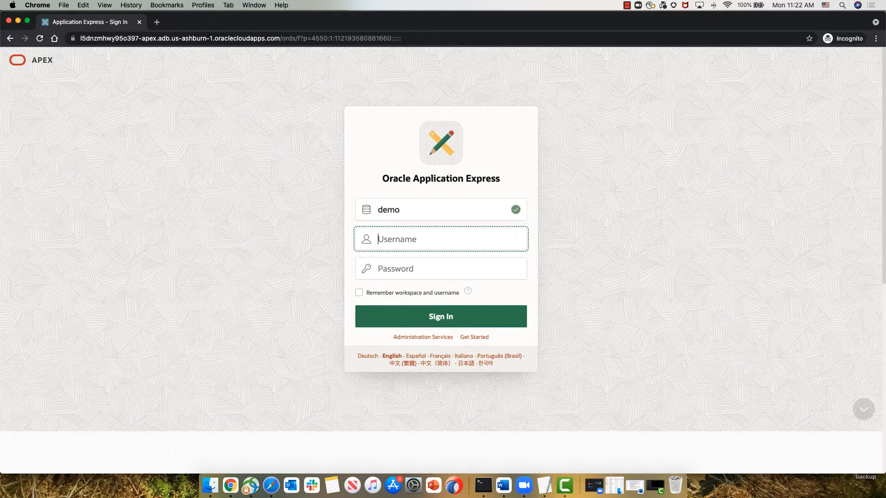
text(demo)
key(Tab)
text(demo1)
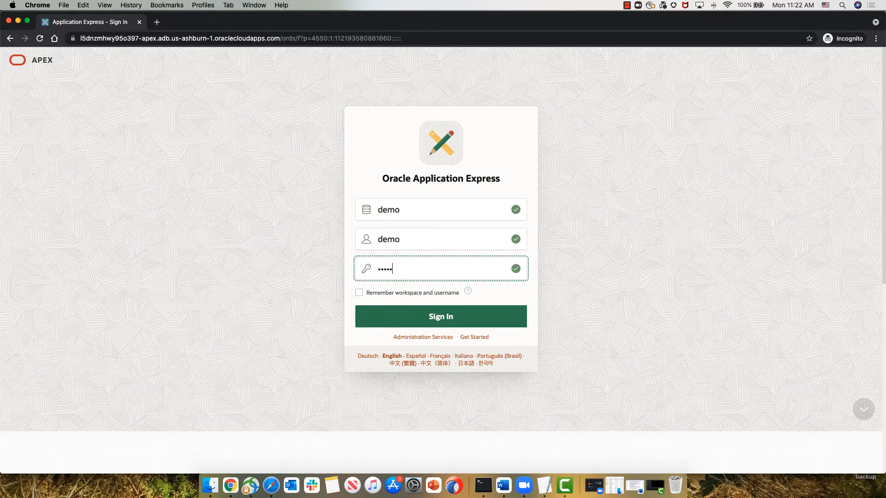
text(1)
key(Return)
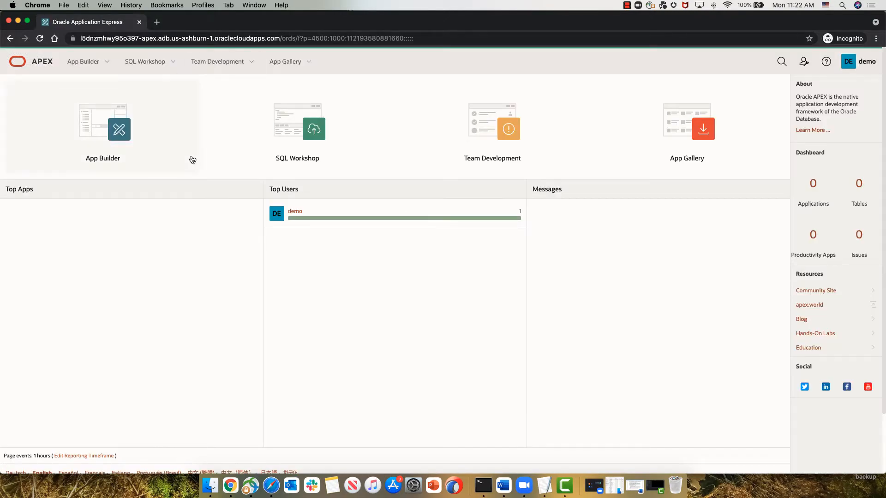
Step: Start a new application from a file in App Builder and upload expenses.xlsx from the demos folder
click(129, 136)
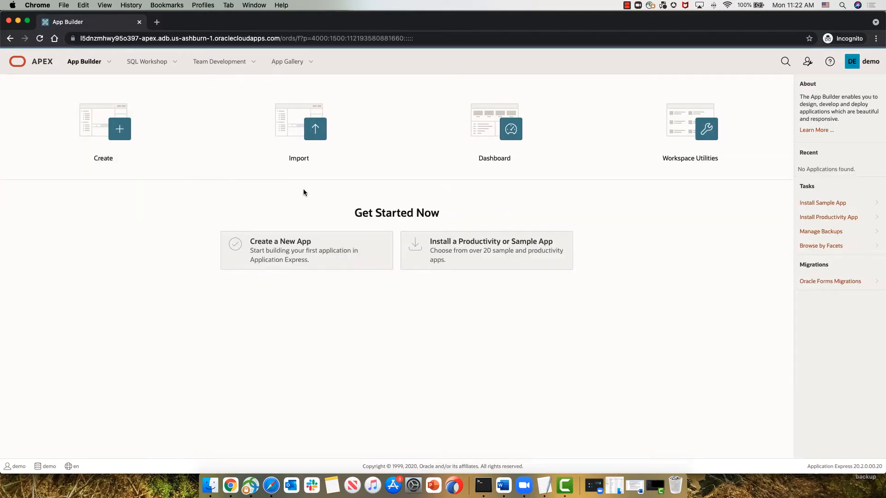
click(303, 248)
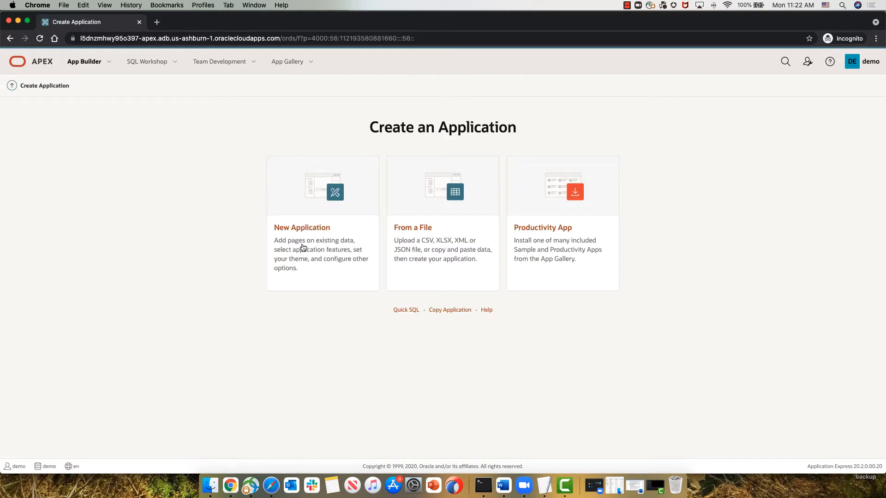
click(442, 184)
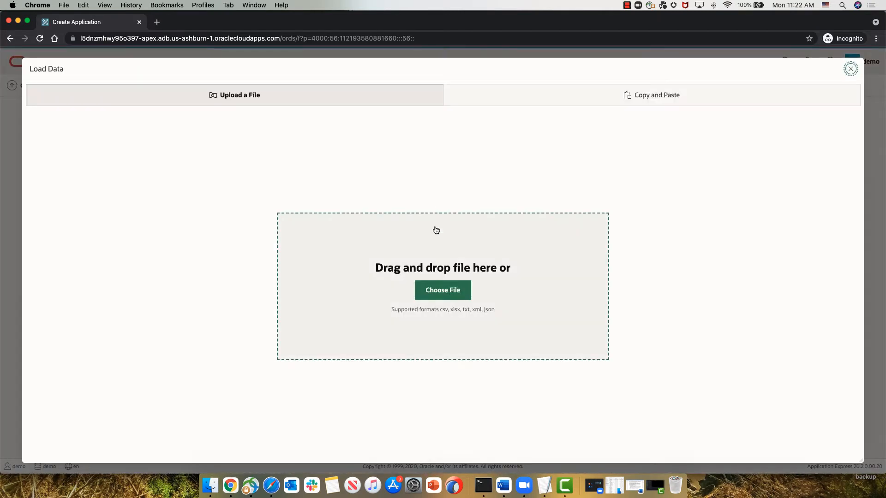
click(430, 290)
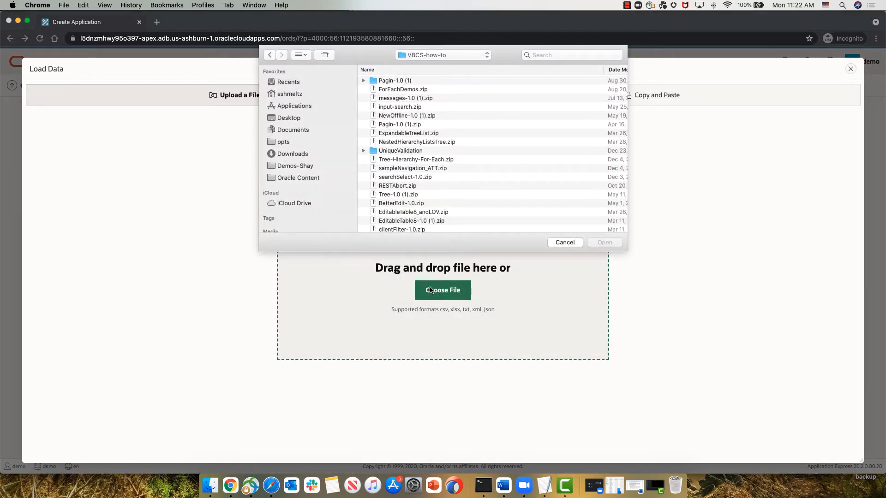
click(312, 165)
scroll(400, 201, down, 5)
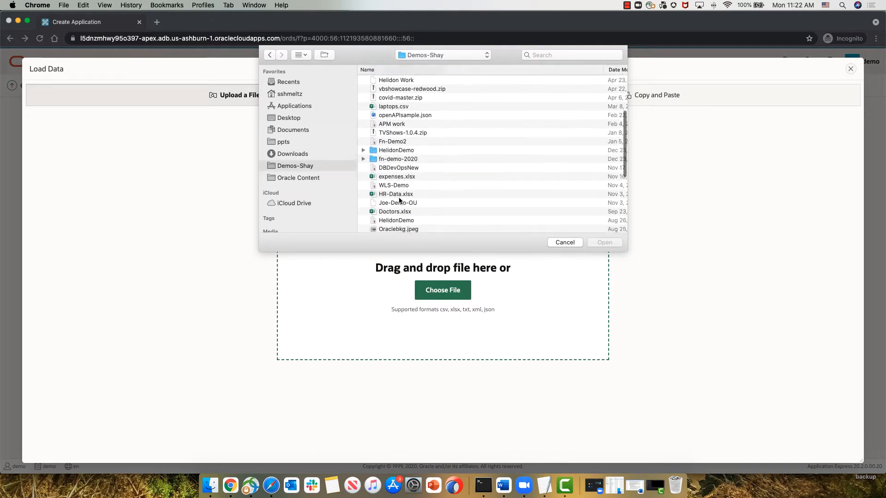
click(395, 179)
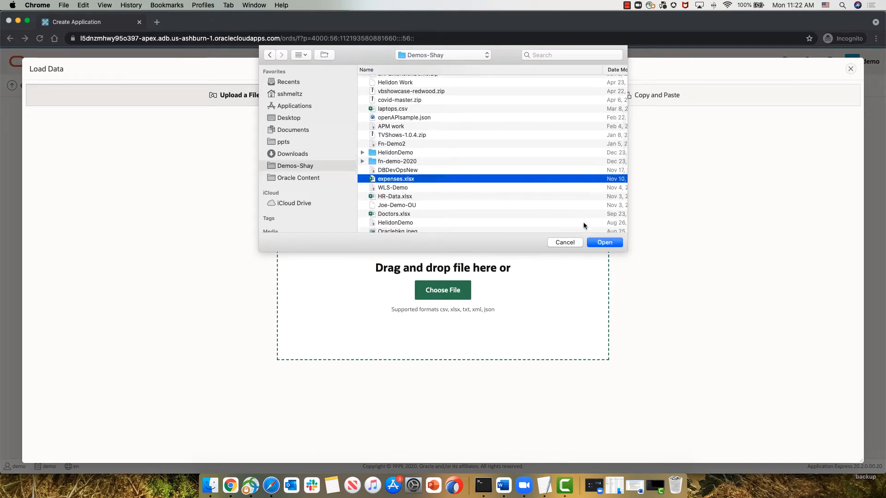
click(604, 242)
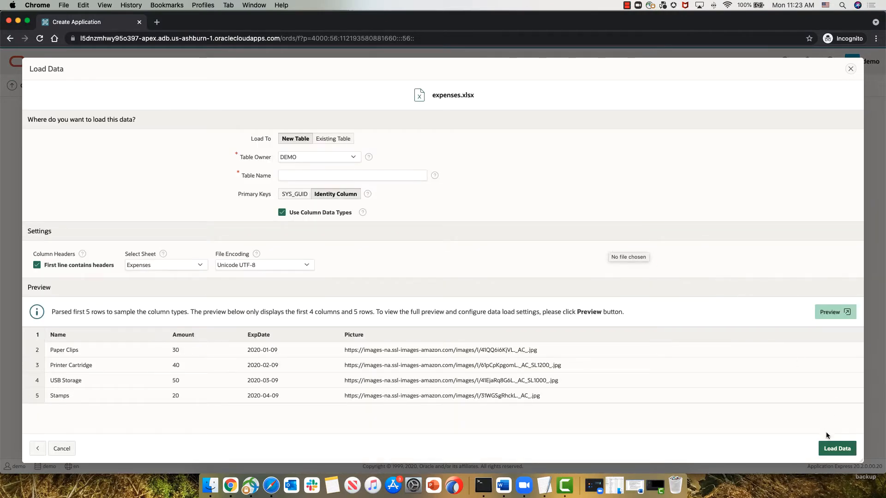
Step: Load the spreadsheet data into a new table named EXPENSES and create the Expenses application from it
click(829, 449)
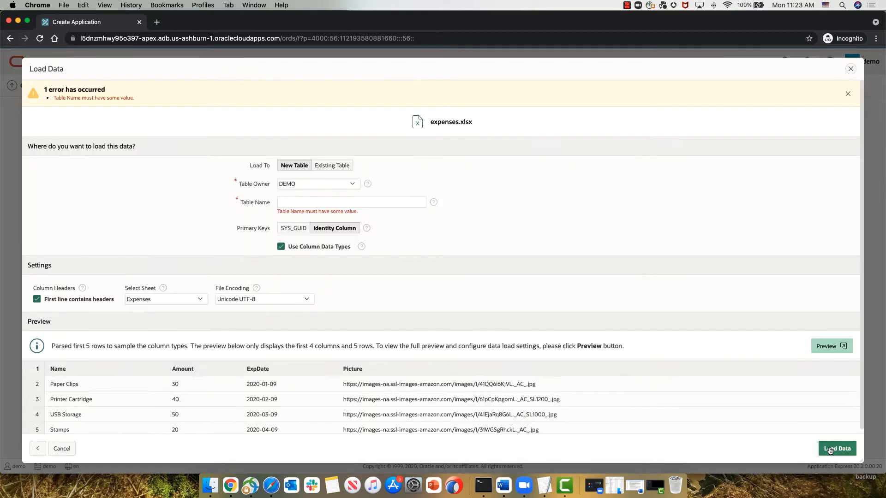
click(351, 204)
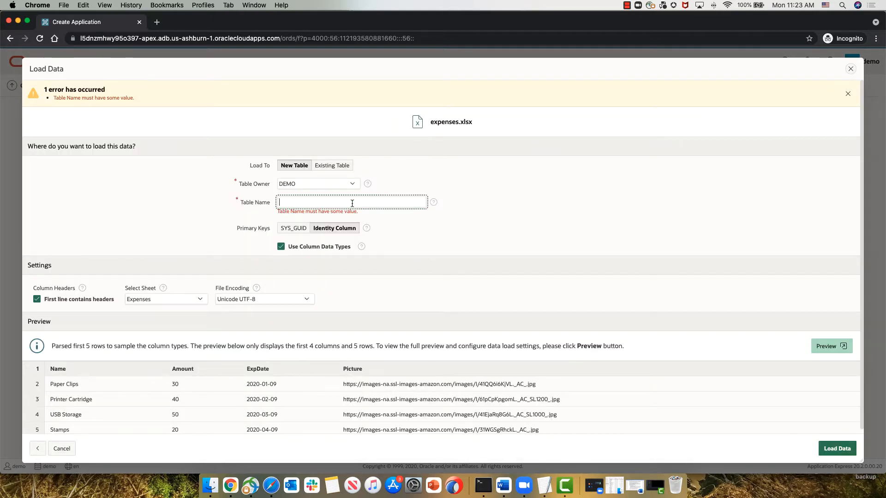
text(EXPENSES)
click(839, 451)
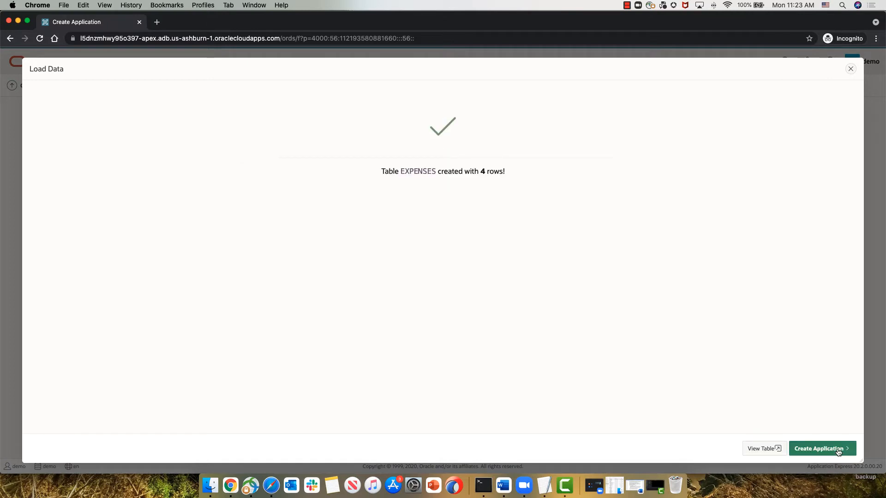
click(834, 450)
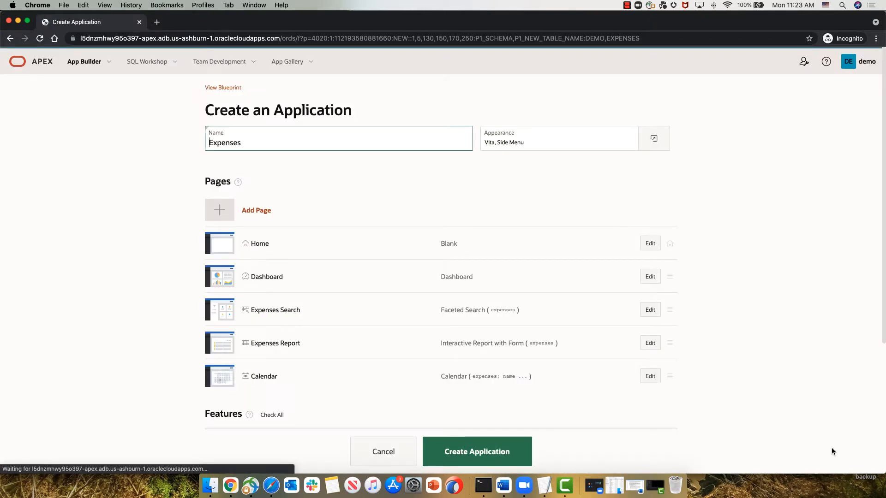
click(500, 450)
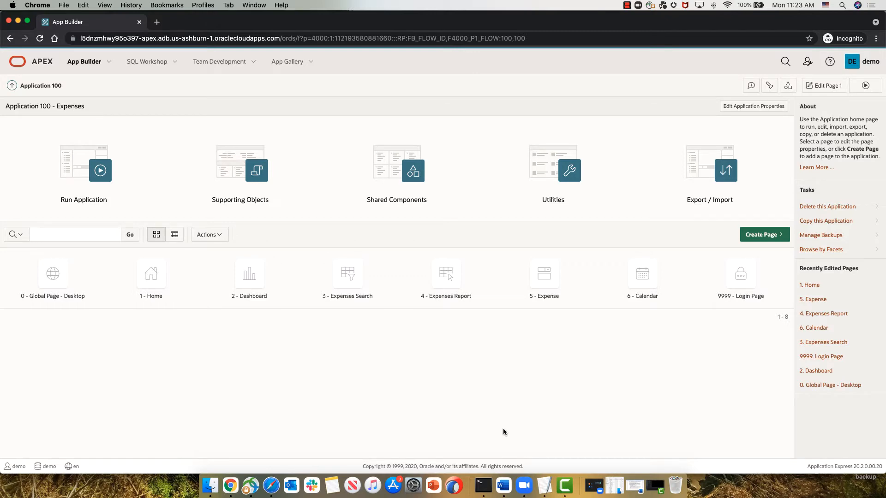
Step: Switch to Visual Builder Studio and create a Git repository named expenses, initialized with a README file
key(super+grave)
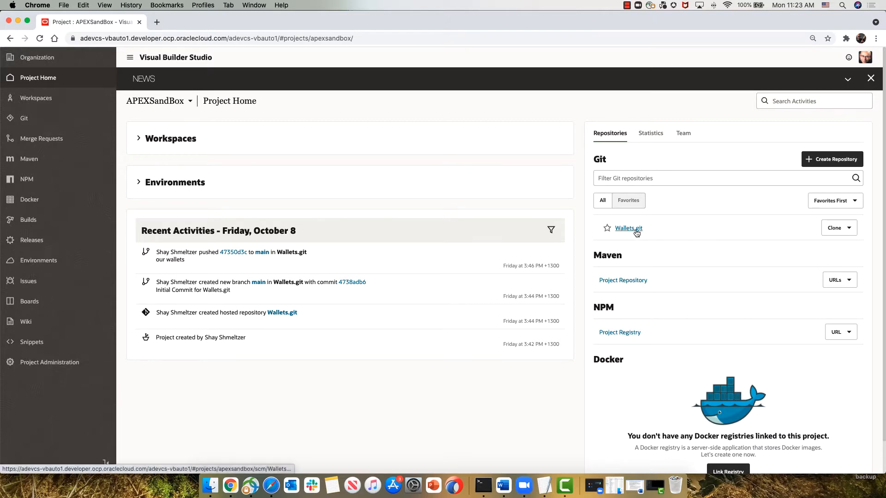
click(819, 160)
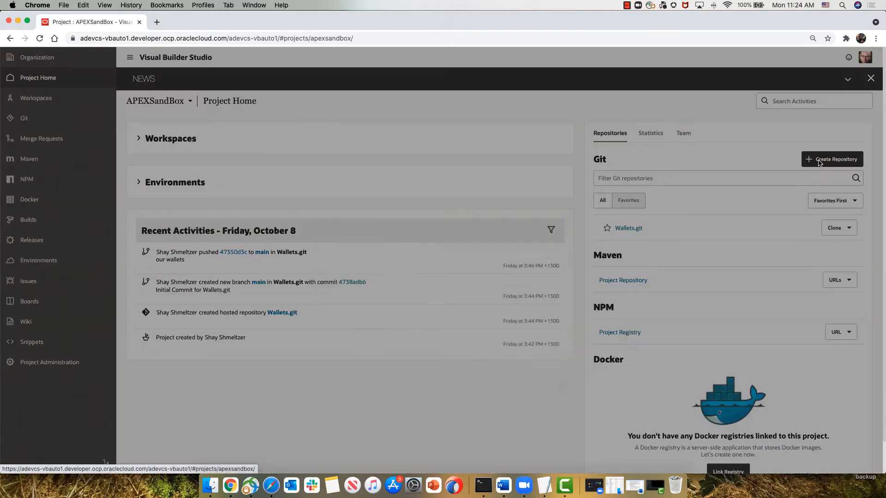
text(expenses)
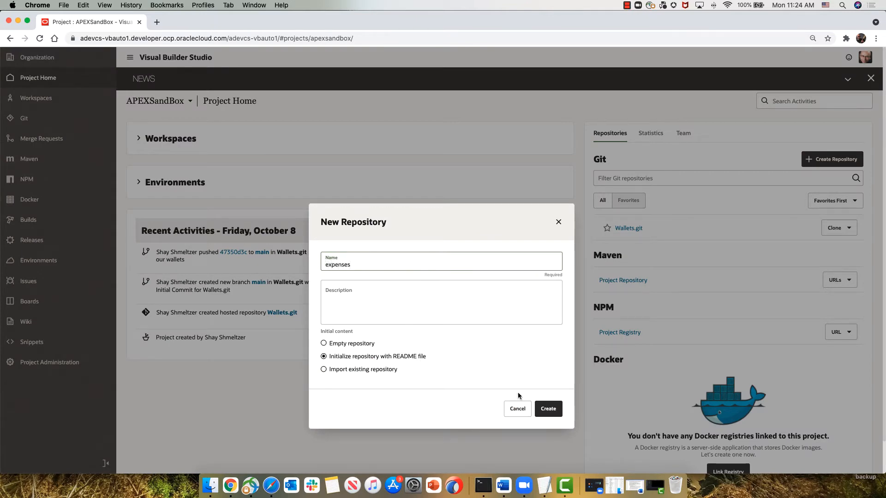
click(368, 344)
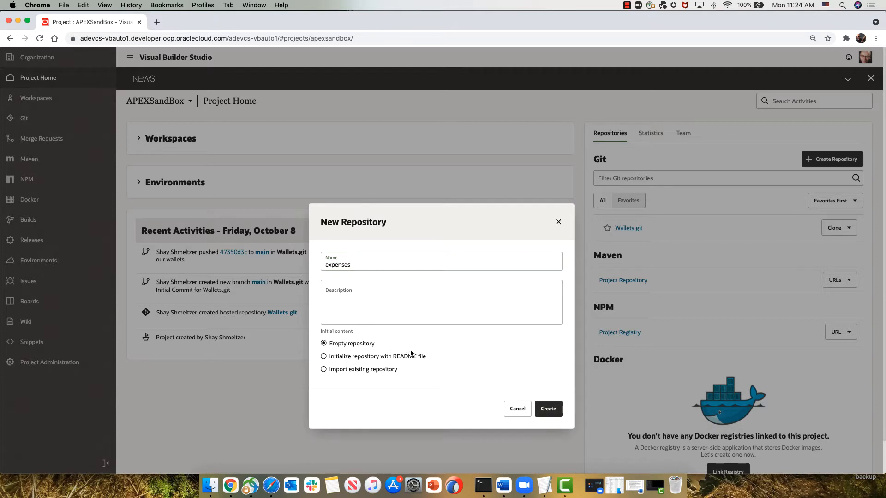
click(411, 357)
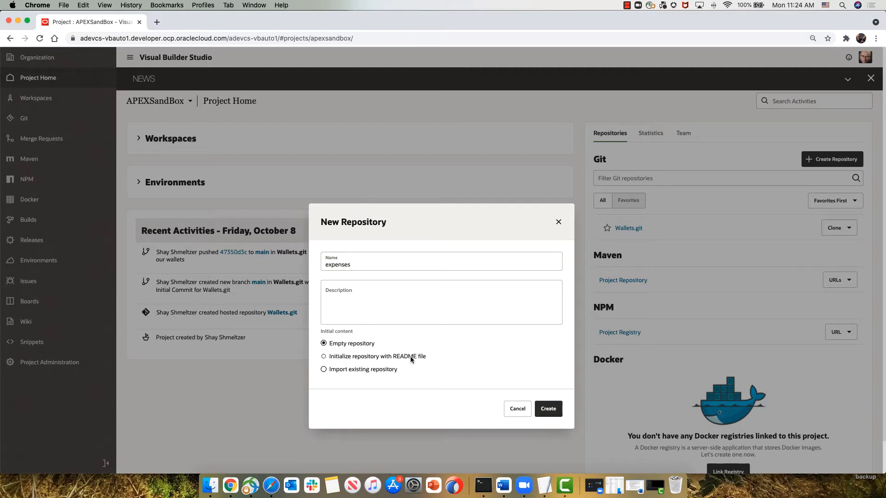
click(548, 409)
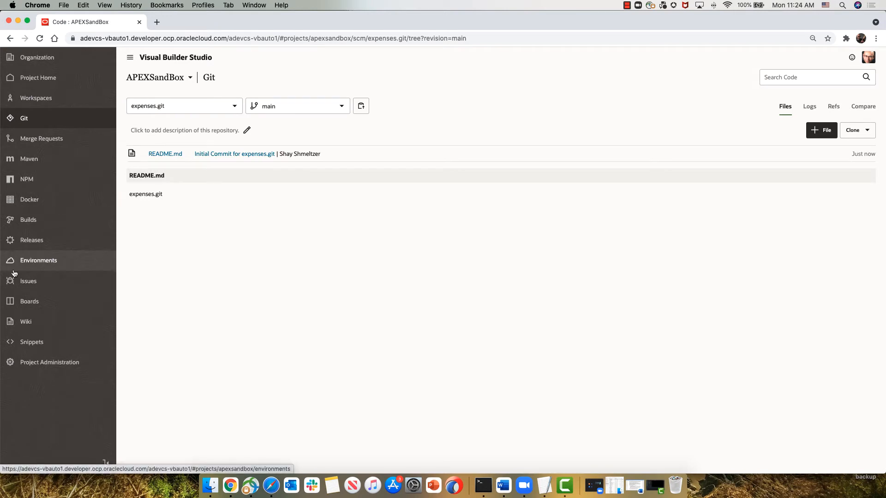
Step: Create a build job named LoadCode in the APEXSandBox project using the NewSQL template
click(27, 222)
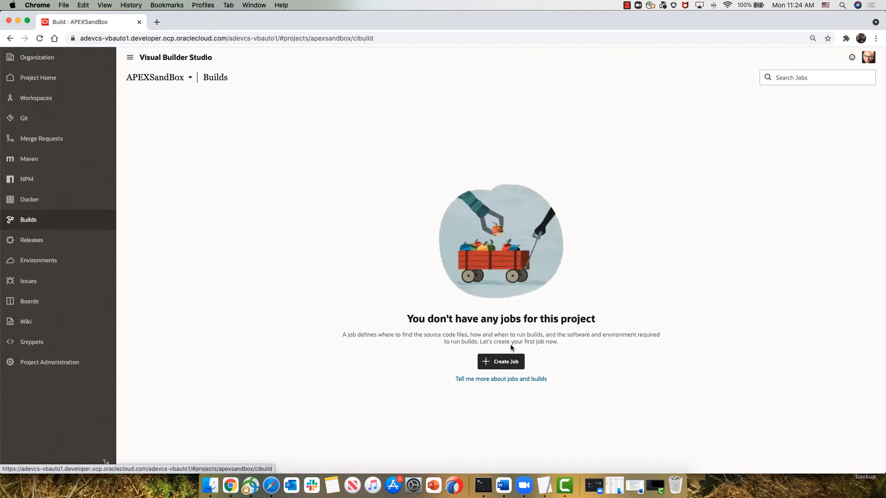
click(512, 363)
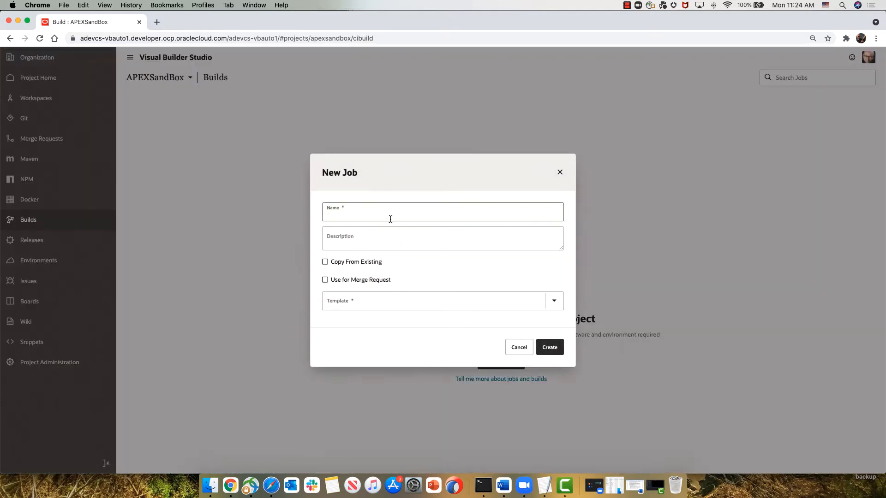
text(LoadCode)
click(364, 300)
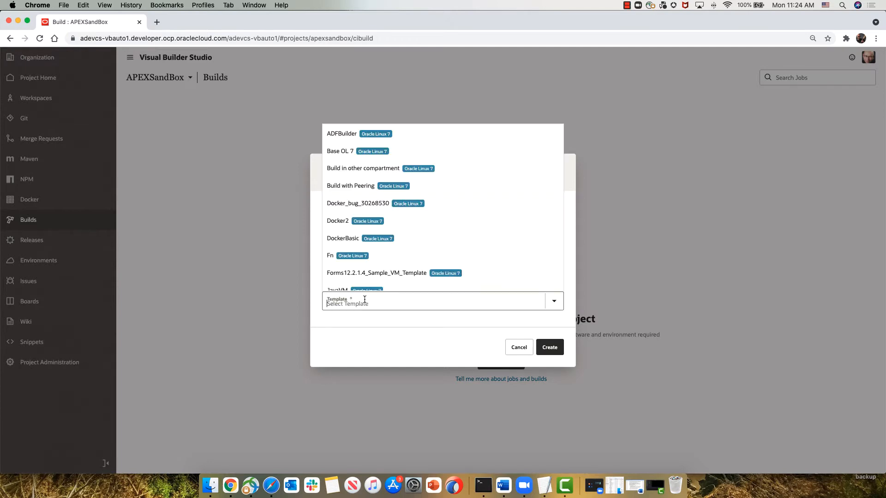
scroll(371, 258, down, 3)
scroll(371, 259, down, 3)
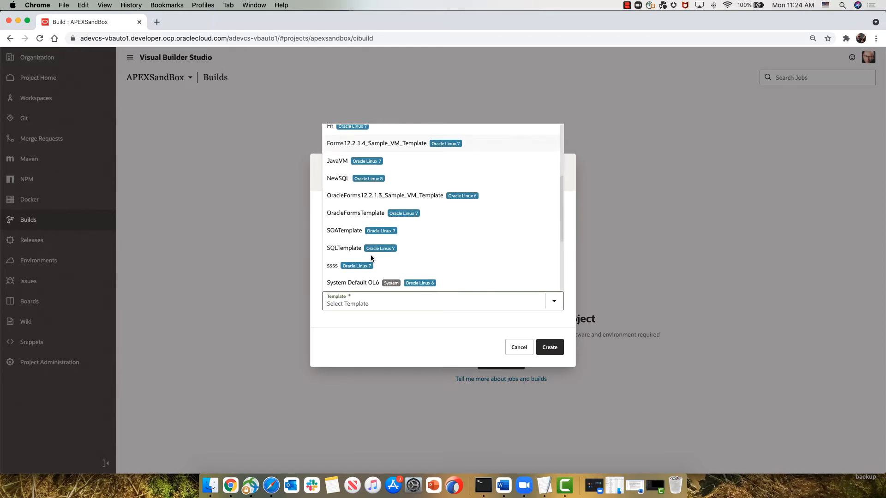
click(358, 178)
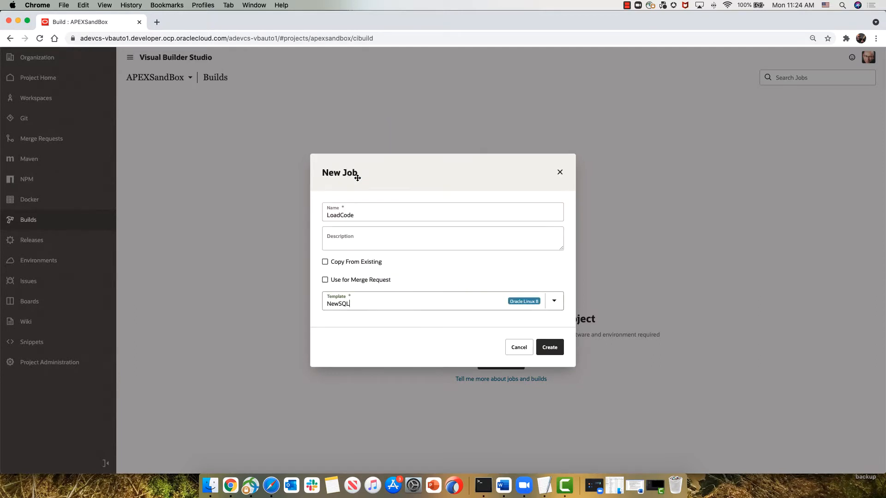
click(550, 349)
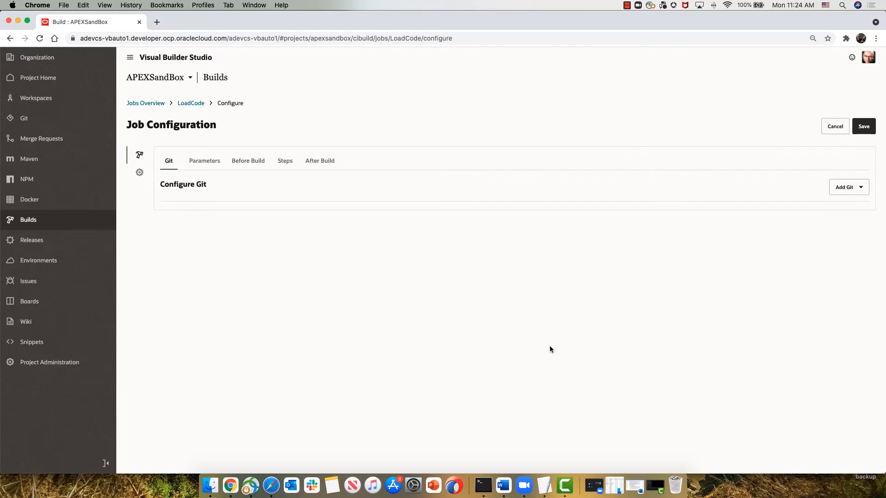
Step: Add a Git source to the LoadCode job using the expenses.git repository, with code as the local checkout directory
click(844, 188)
click(845, 212)
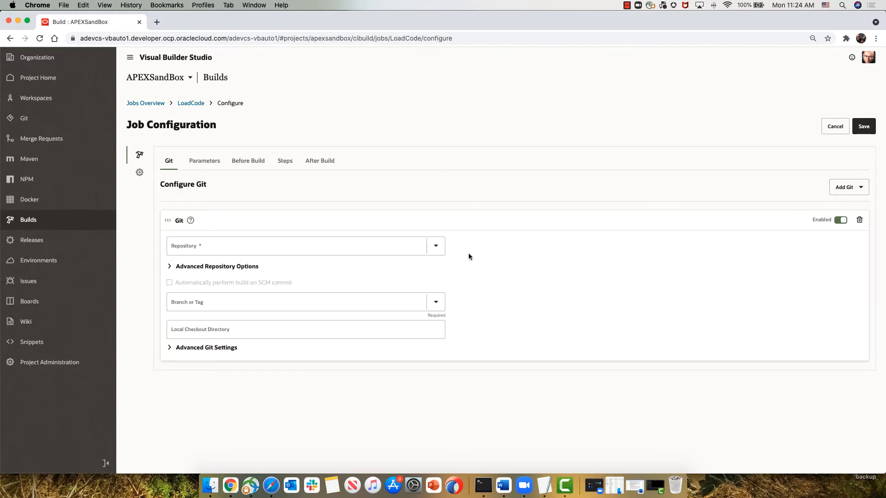
click(408, 245)
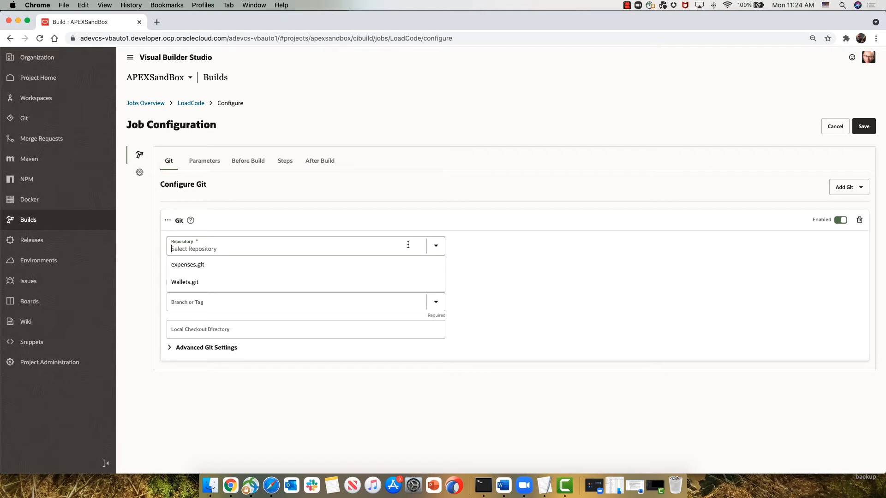
click(312, 264)
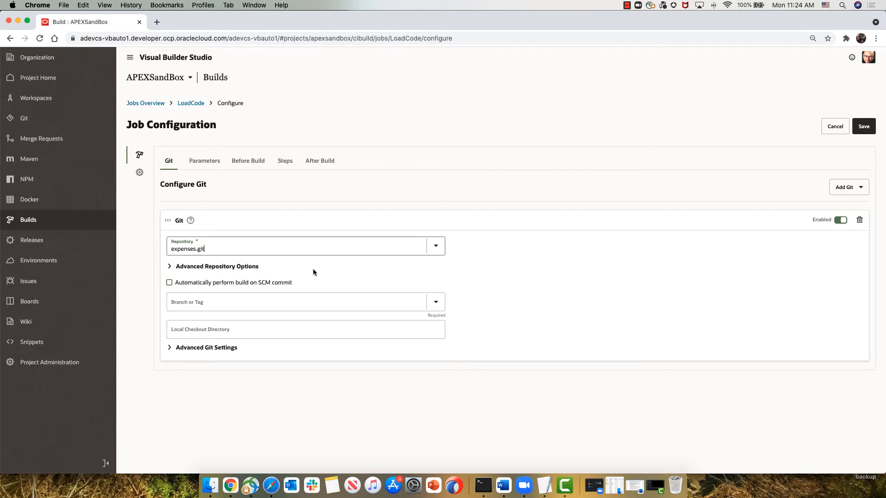
click(266, 330)
text(code)
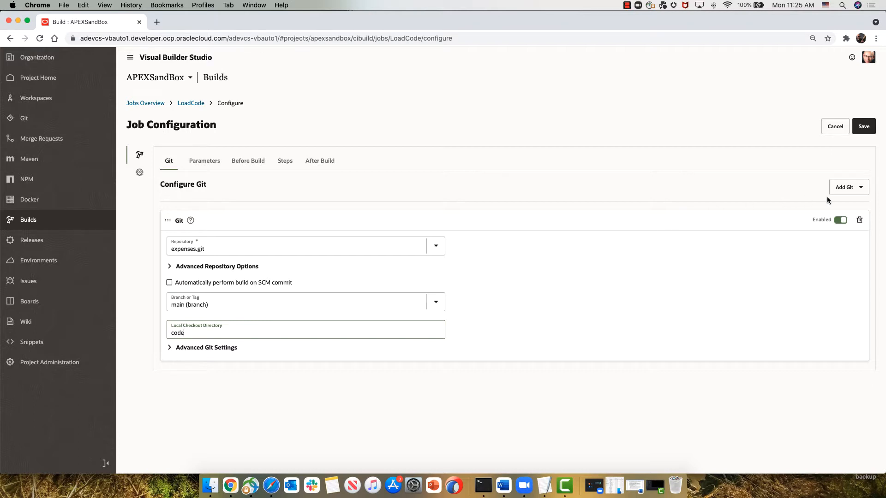
Step: Add a second Git source to the LoadCode job using the Wallets.git repository, with wallet as the local checkout directory
click(848, 187)
click(843, 207)
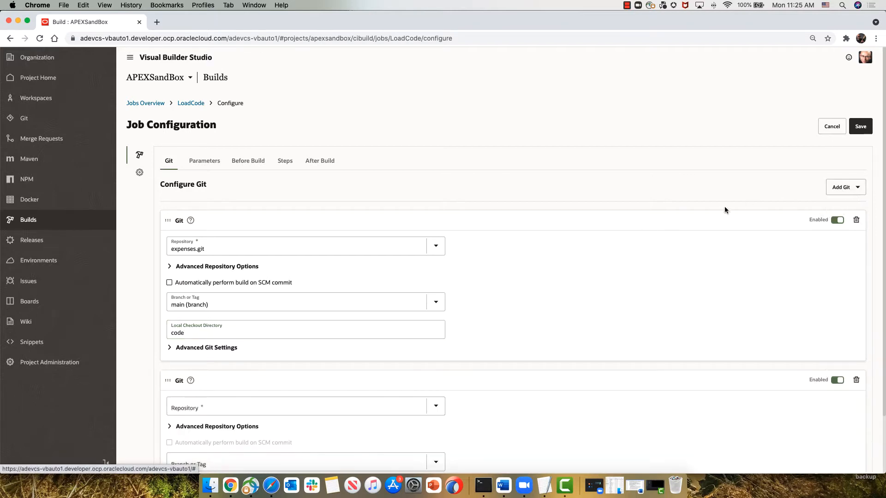
click(273, 408)
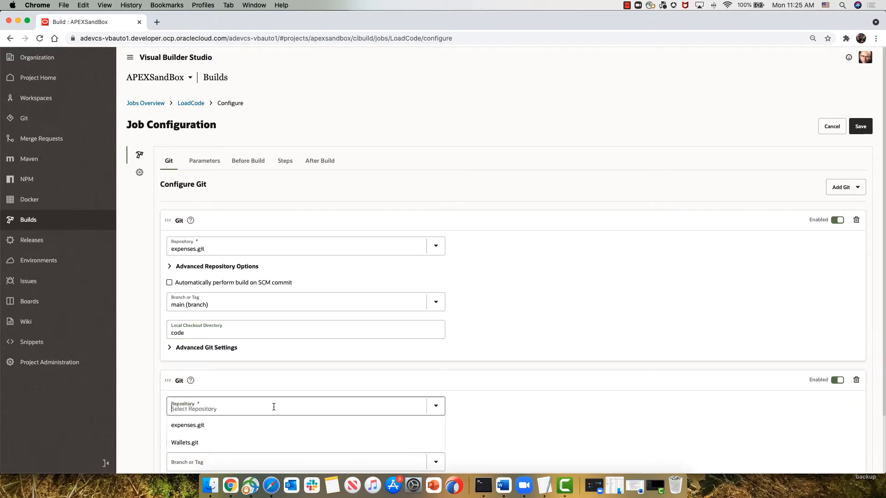
click(246, 443)
scroll(233, 452, down, 3)
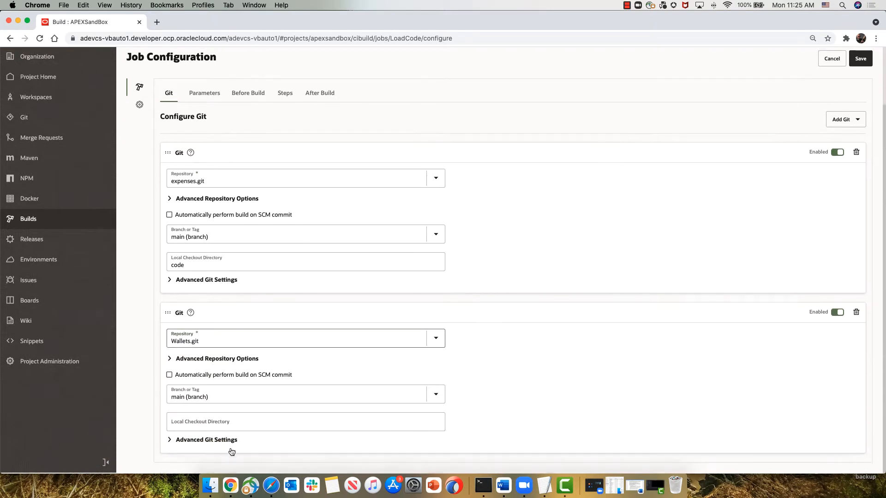
click(226, 421)
text(wa)
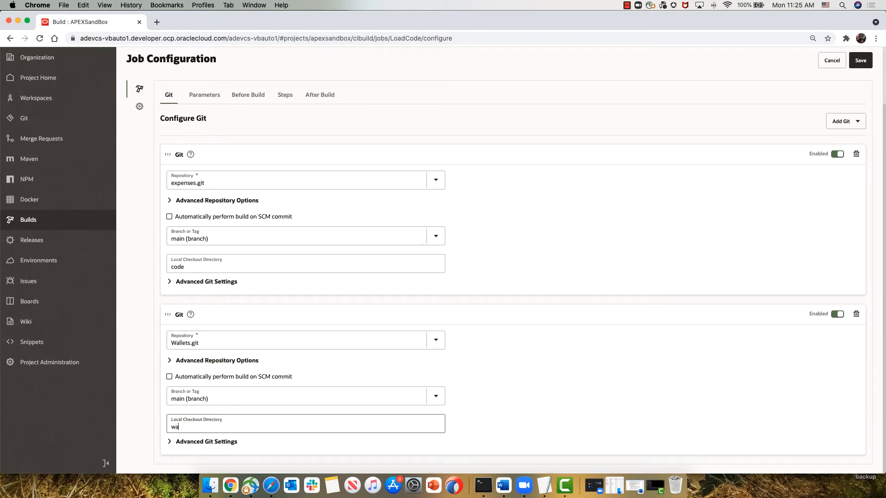
text(llet)
Step: Add a Unix Shell build step whose script runs cd code followed by git checkout -b $branch
click(284, 95)
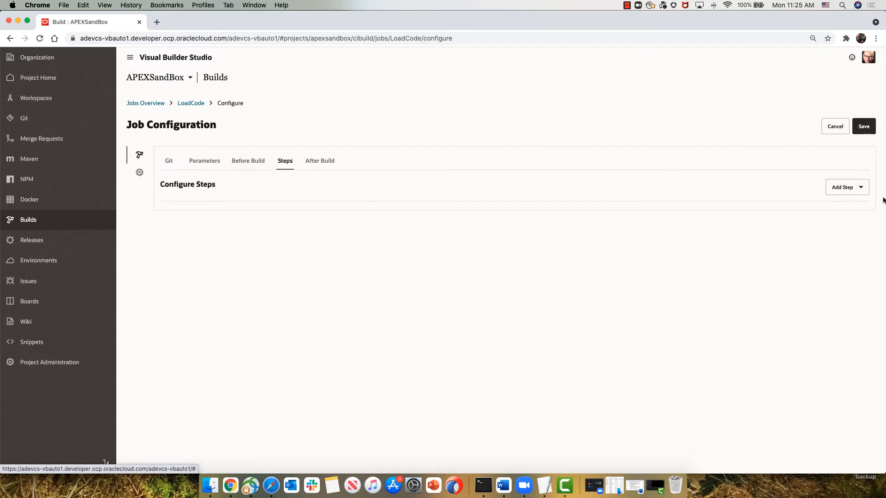
click(857, 189)
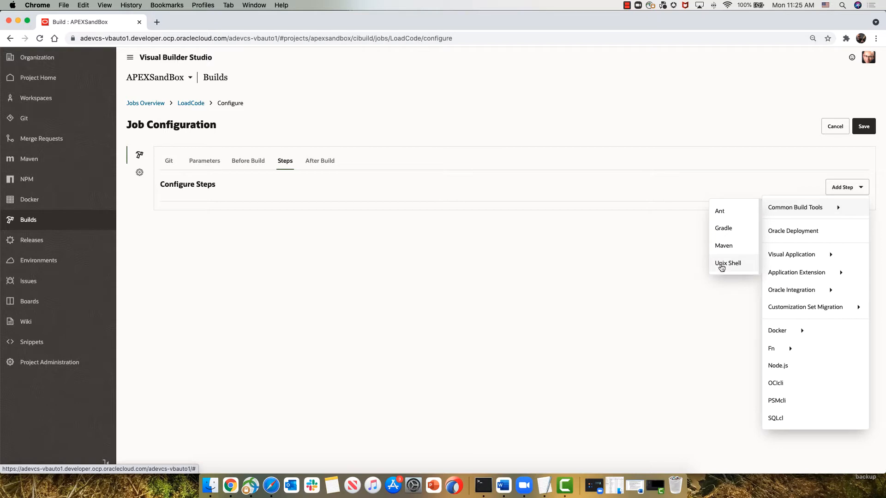
click(722, 265)
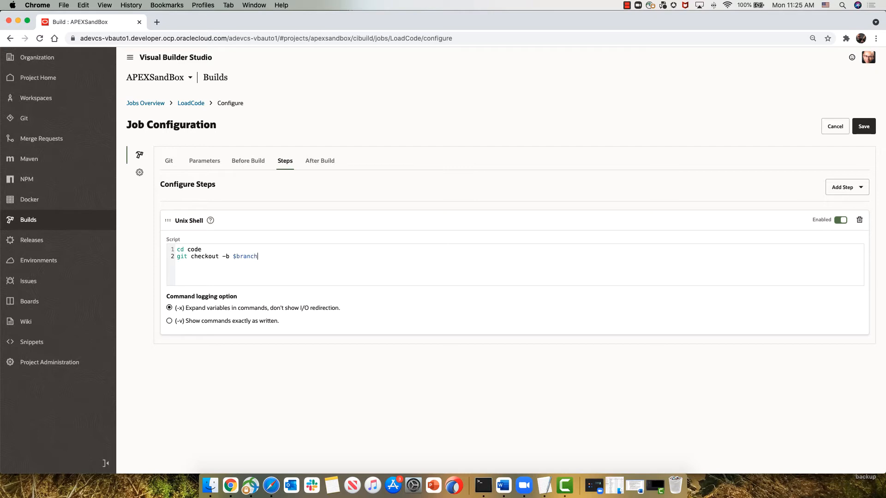
Step: Add a string parameter named branch to the job, with the description "branch name to use"
click(214, 171)
click(849, 187)
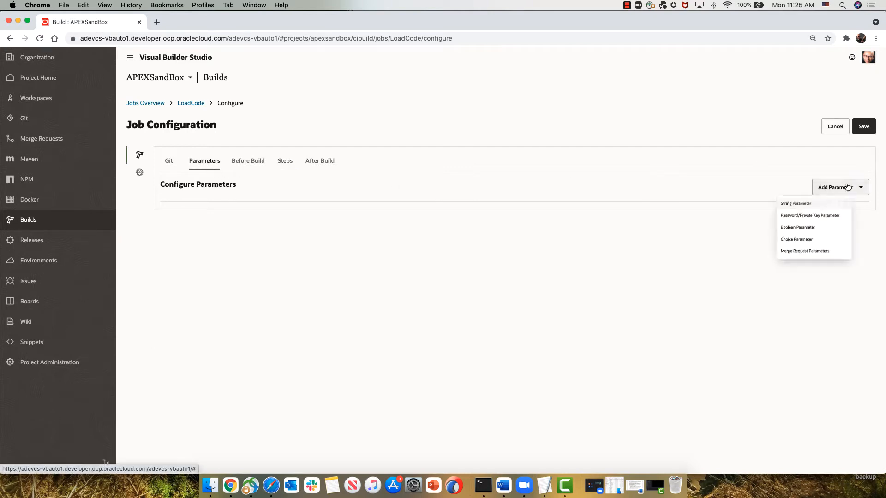
click(802, 206)
click(207, 243)
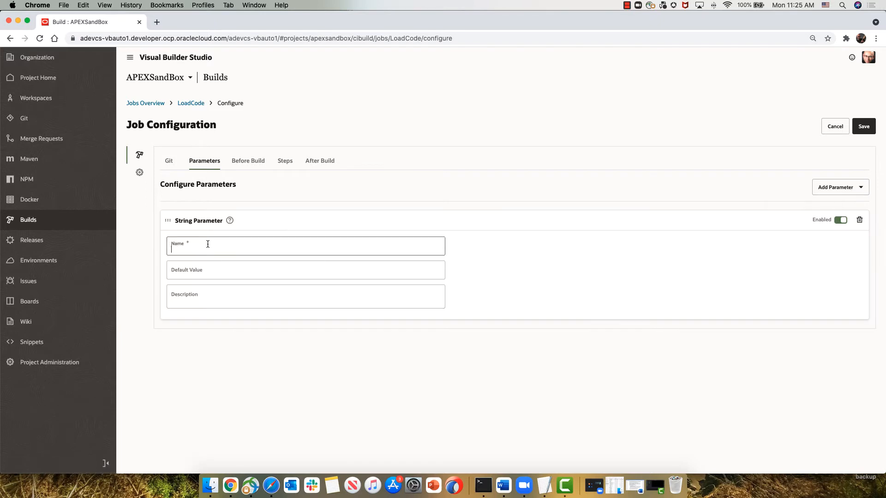
text(bra)
key(Tab)
key(Tab)
text(branc)
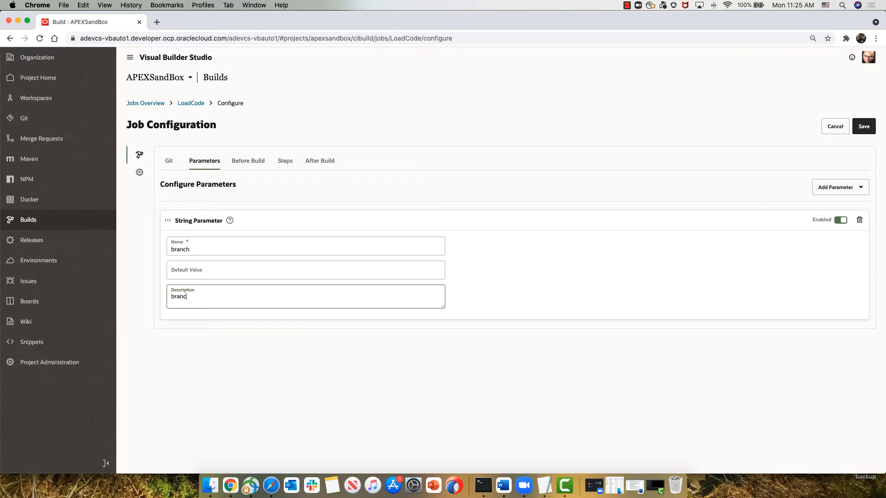
text(h name to use)
Step: Add a string parameter named comment to the job, with the description "commit comment to use"
click(837, 186)
click(817, 207)
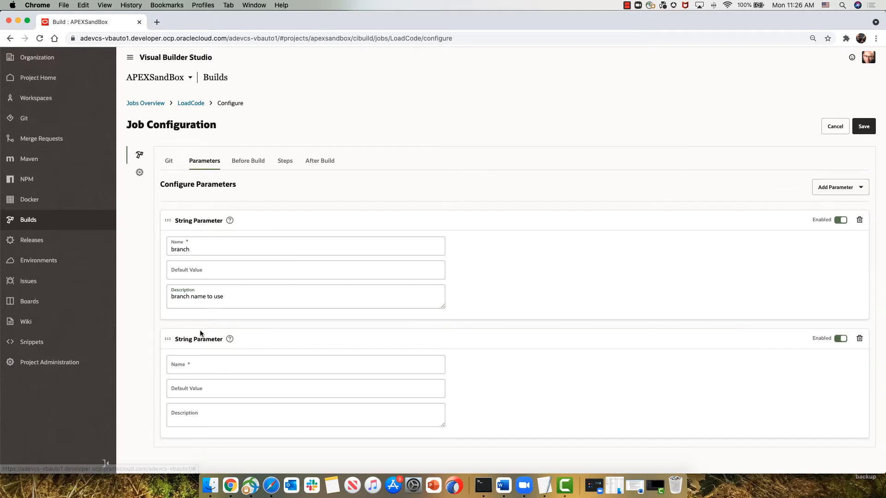
click(200, 365)
text(comment)
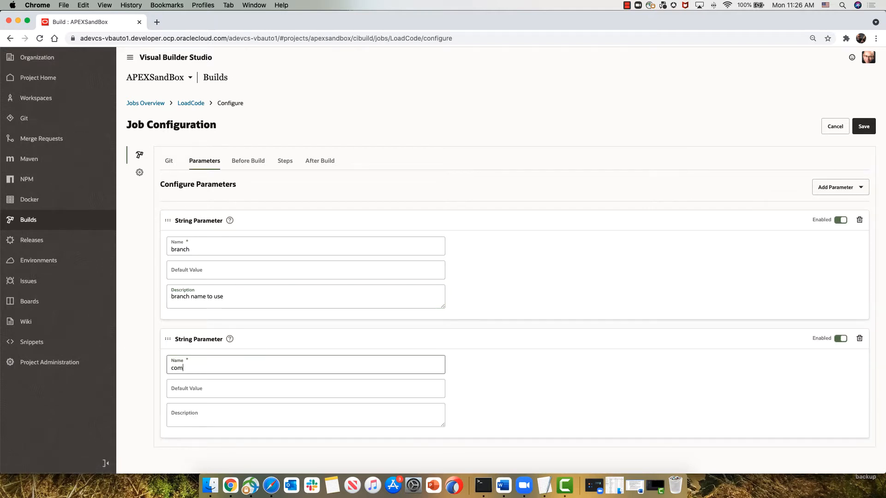
key(Tab)
key(Tab)
text(comm)
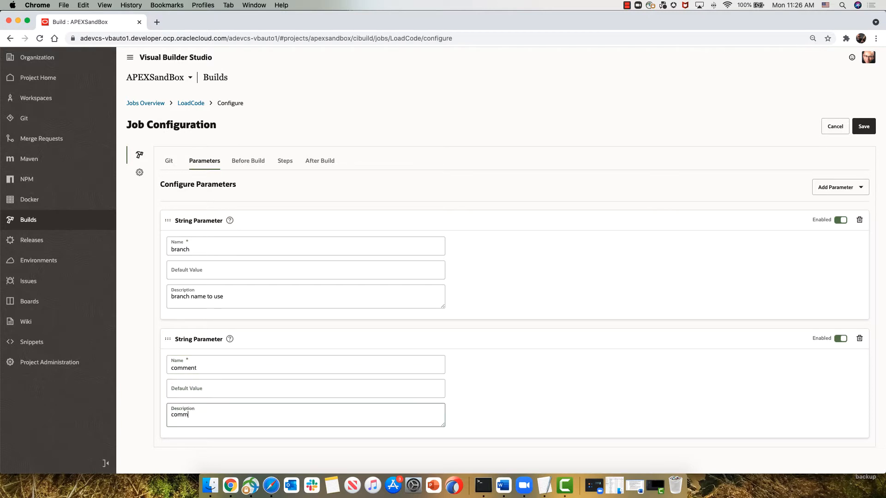
text(it comment to use)
Step: Add a SQLcl build step after the shell step, with the username demo and the database password
click(285, 161)
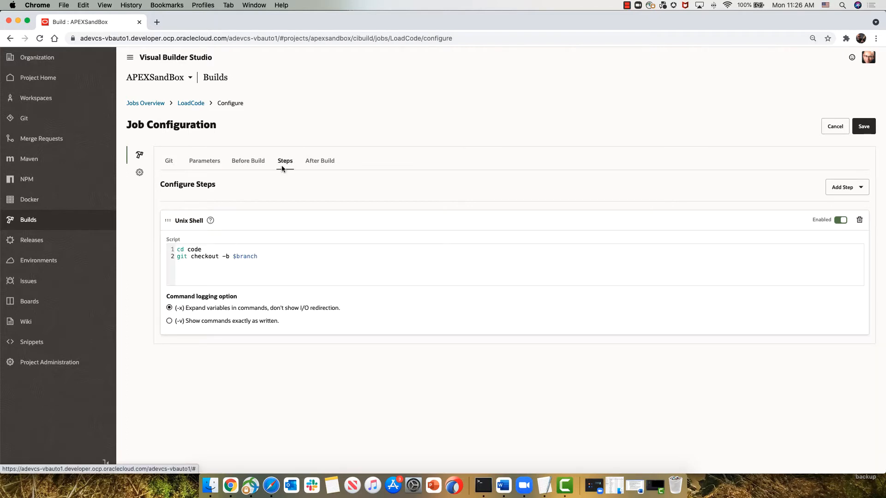
click(849, 187)
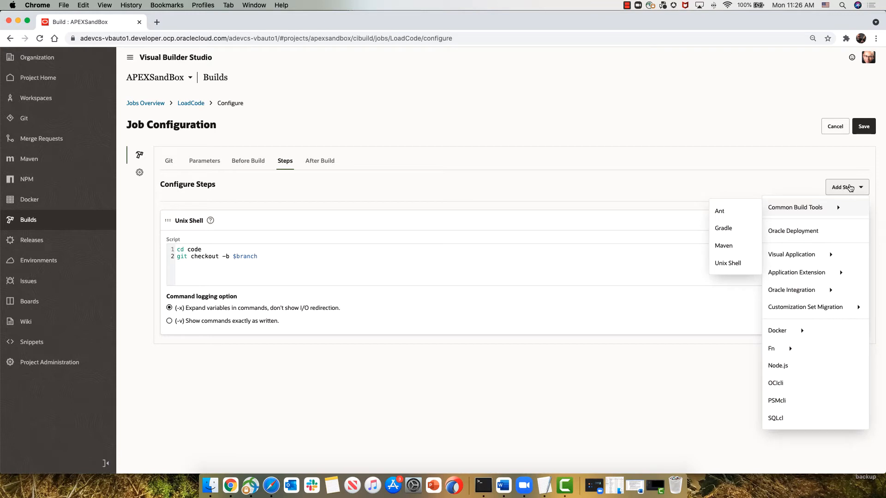
click(775, 418)
scroll(784, 392, down, 3)
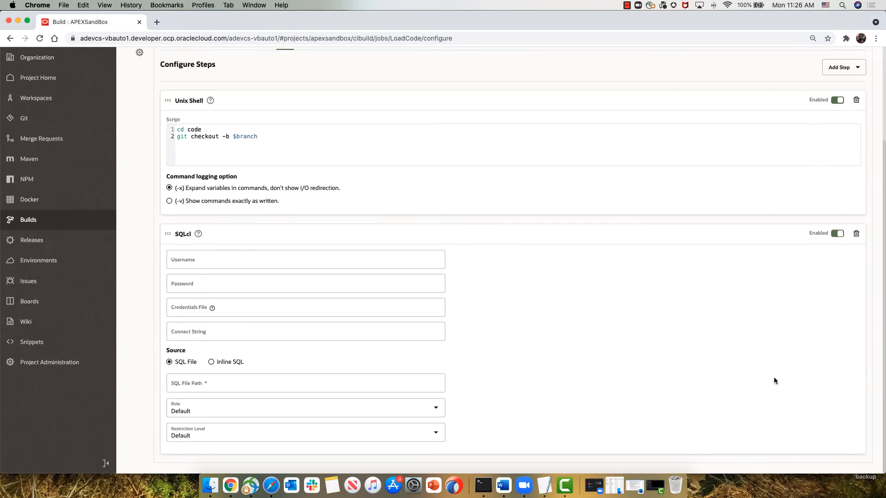
click(217, 261)
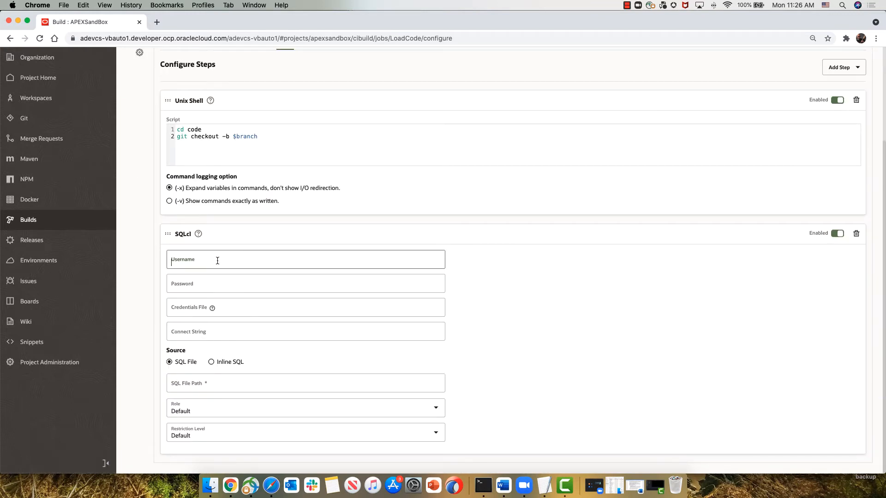
text(demo)
key(Tab)
text(•••••••••••)
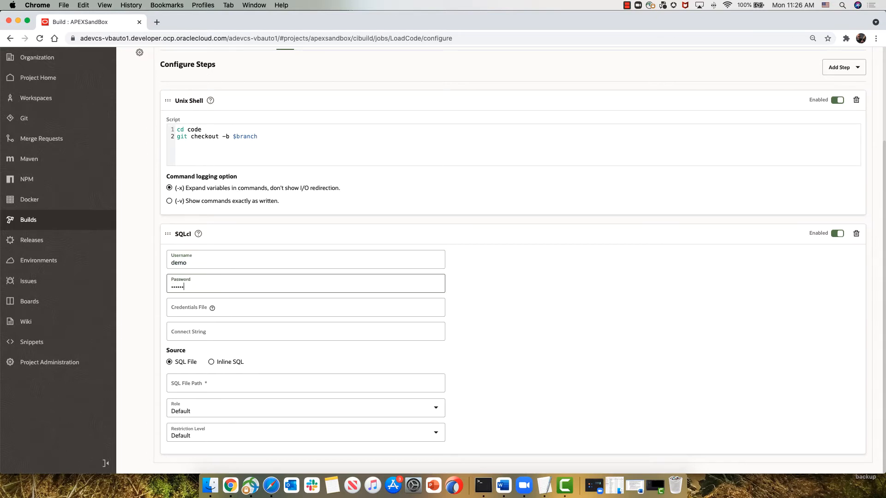
Step: Set the SQLcl step's credentials file to wallet/apex_wallet.zip and its connect string to apexdb_medium
click(208, 304)
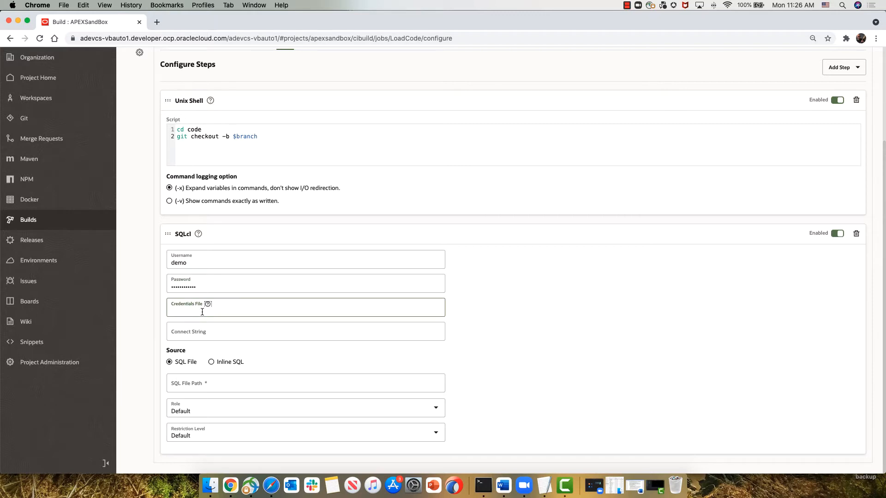
text(wallet/apex_wallet.zip)
key(Tab)
text(dbaccess)
key(BackSpace)
key(BackSpace)
key(BackSpace)
key(BackSpace)
key(BackSpace)
key(BackSpace)
key(BackSpace)
key(BackSpace)
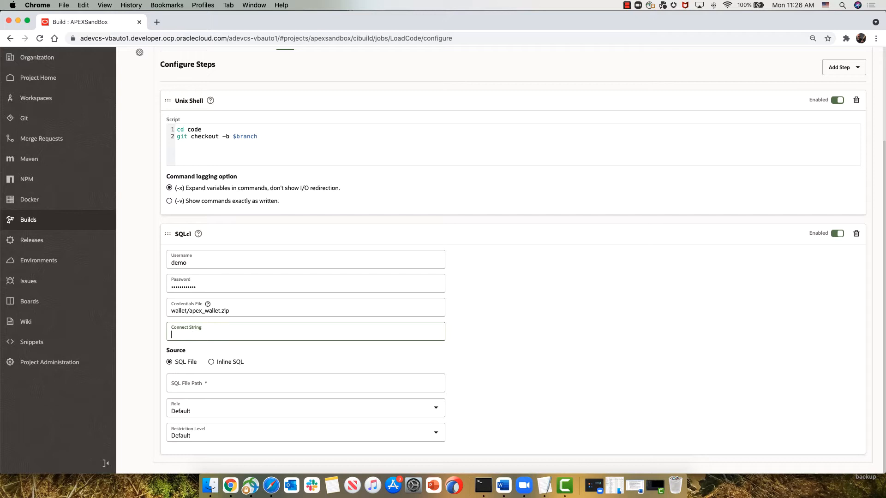
text(apexdb_medium)
key(Tab)
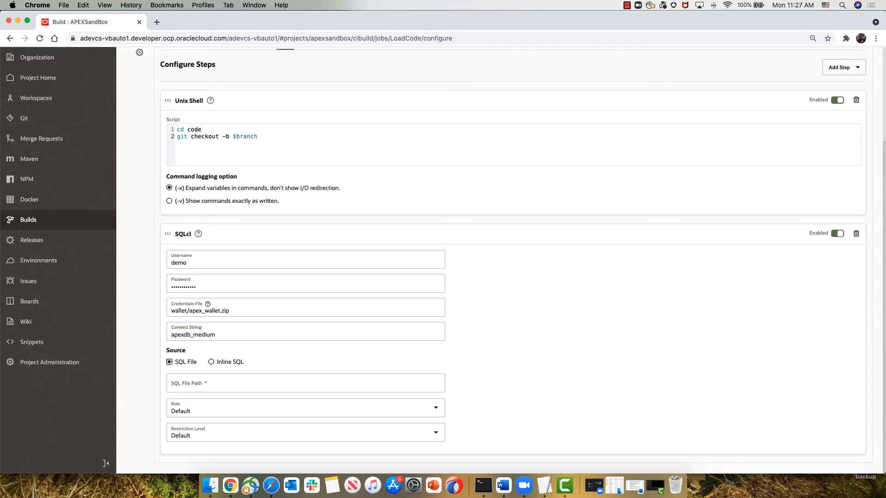
Step: Set the SQLcl source to inline SQL and enter Lb genobject -type apex -applicationid {id} -skipExportDate -expOriginalIds -split -dir {dir}
click(220, 361)
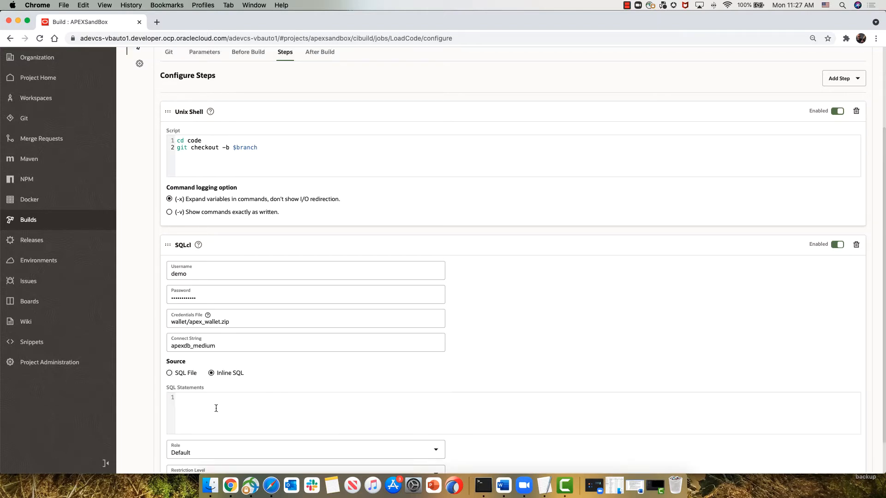
text(Lb genobject -type apex -applicationid {id} -skipExportDate -expOriginalIds -split -dir {dir})
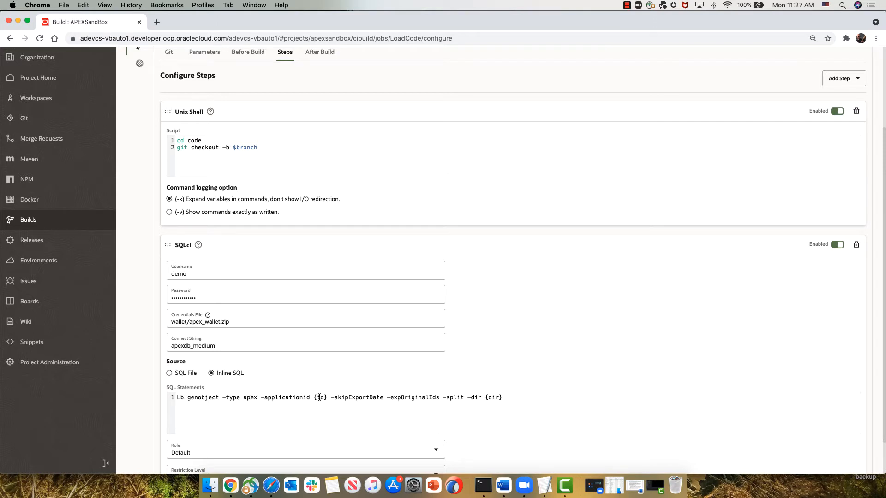
Step: Check the Expenses application's ID in APEX App Builder, and replace {id} with 100 and {dir} with code in the SQL statement
key(super+grave)
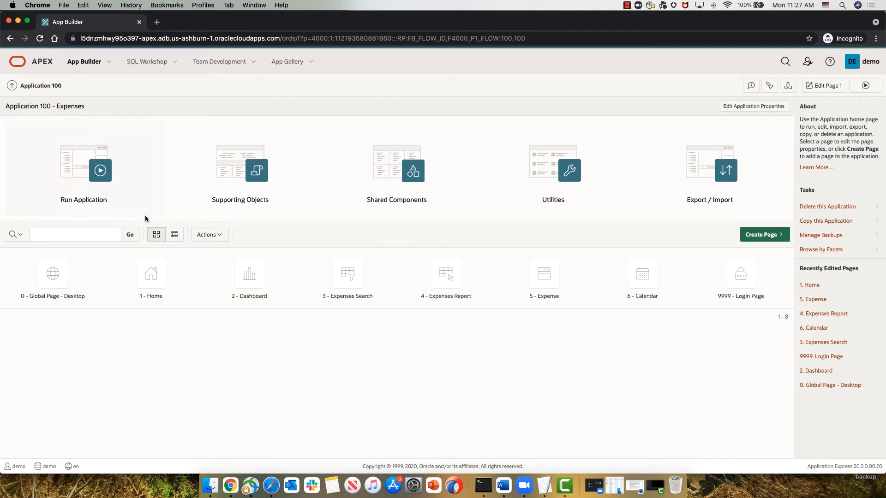
key(super+grave)
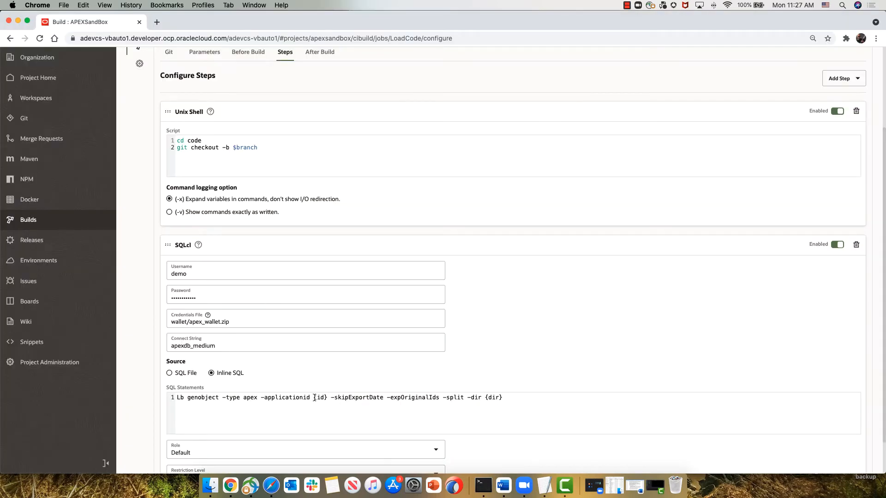
drag(315, 398, 327, 397)
text(100)
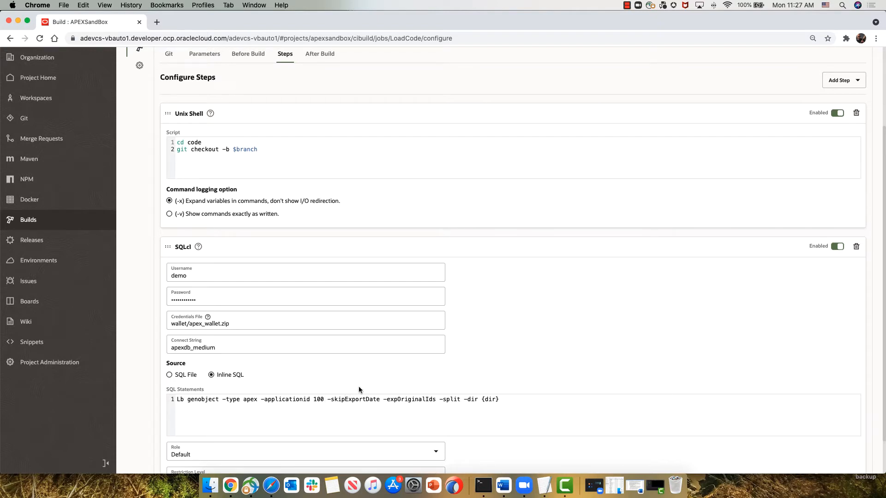
scroll(499, 400, up, 1)
drag(499, 400, 482, 400)
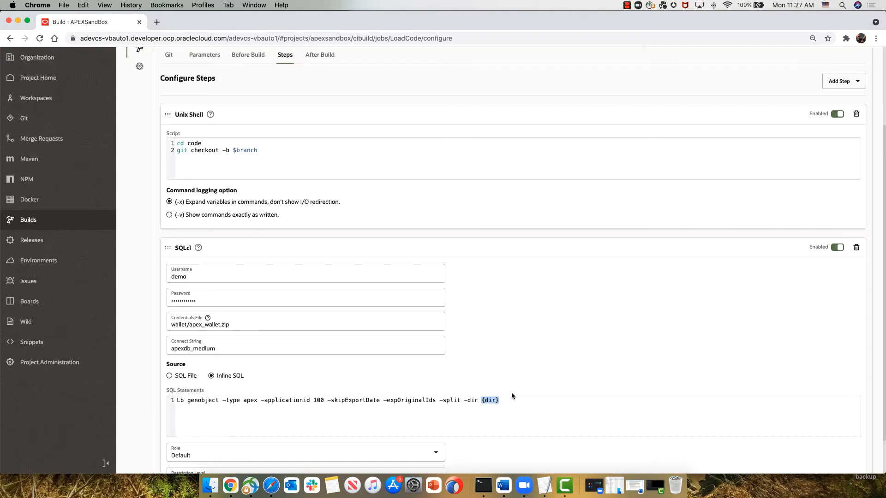
text(code)
scroll(516, 385, down, 2)
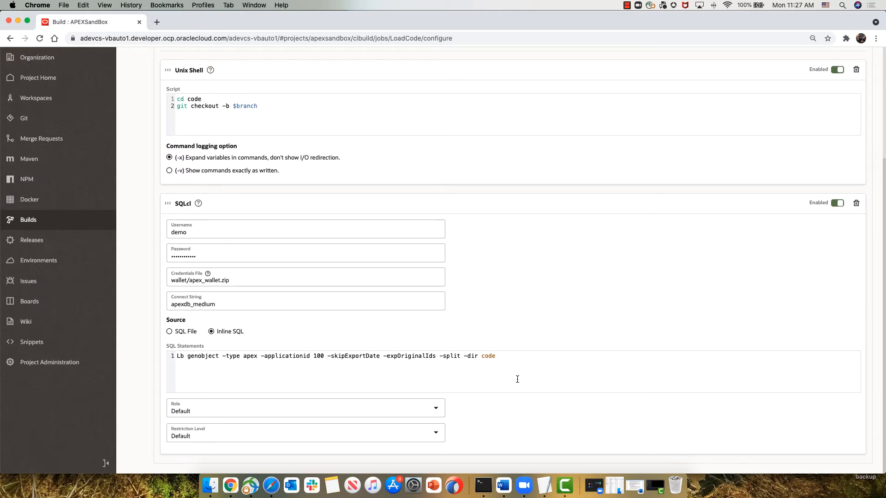
Step: Add a second Unix Shell build step and begin its script with cd code and git add . -A
scroll(558, 357, up, 7)
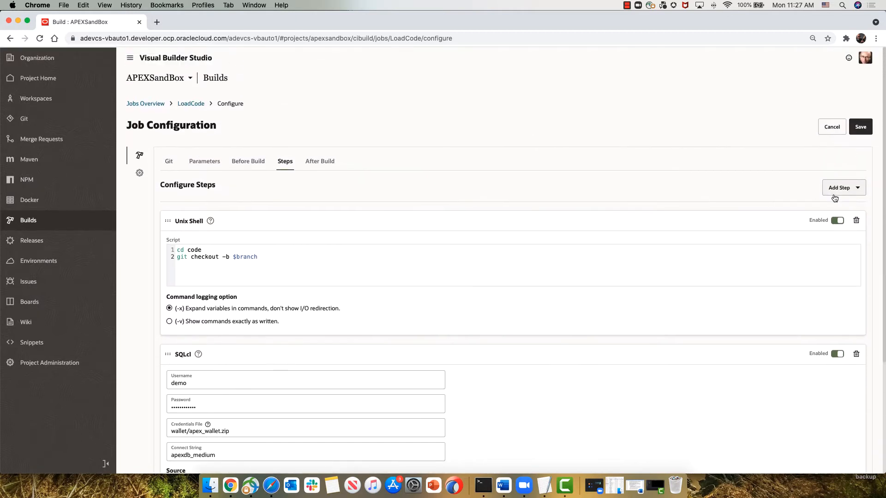
click(839, 186)
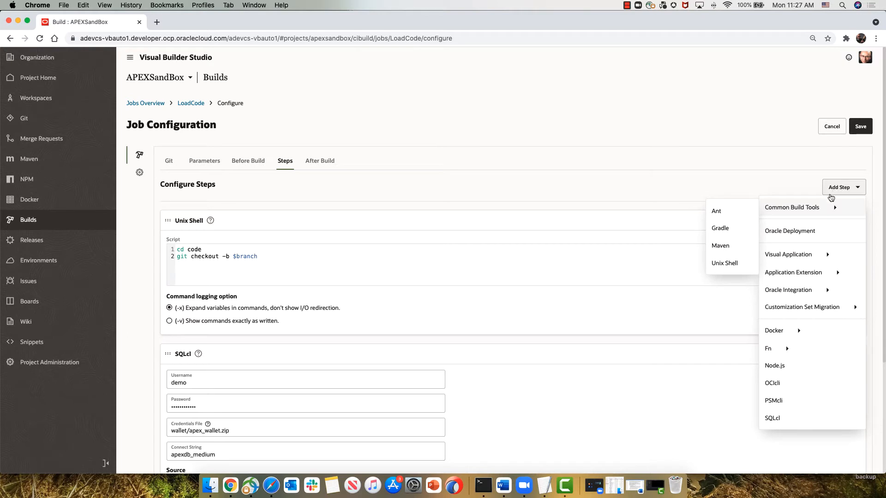
click(728, 263)
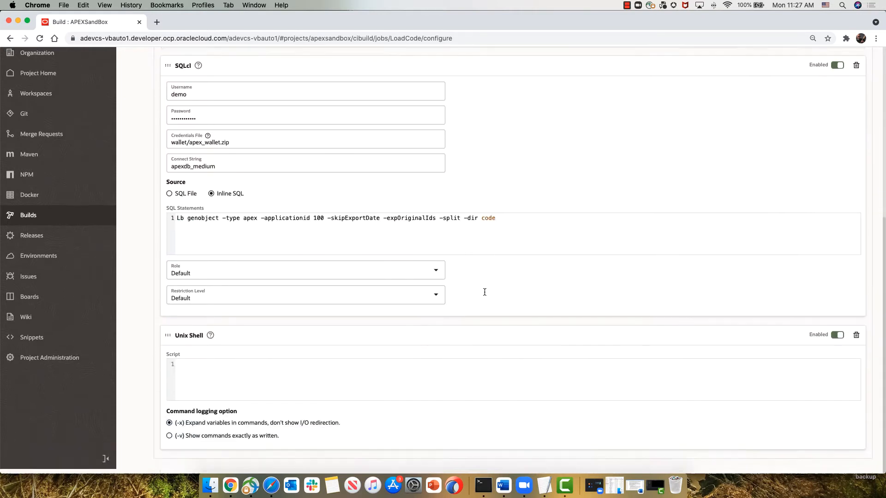
click(244, 372)
text(cd code )
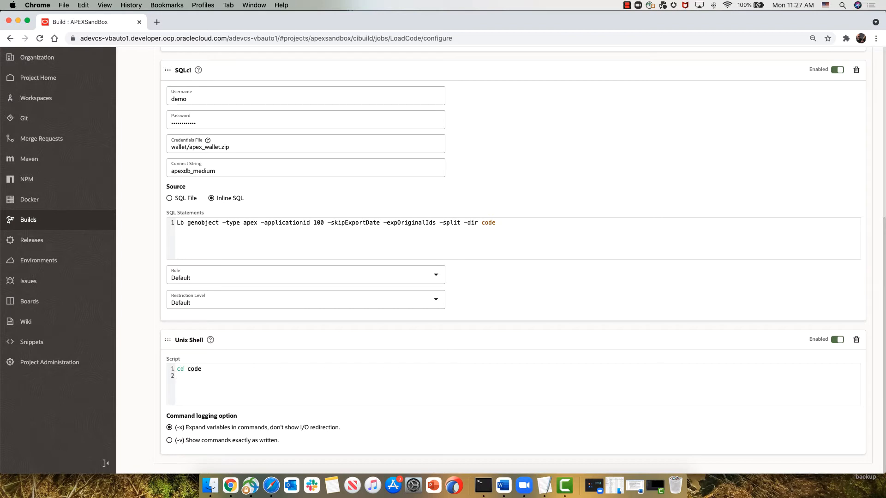
text(git add )
text(. -A )
text(git commit)
text( -m)
text( "$comment" )
text(git push )
text(origin)
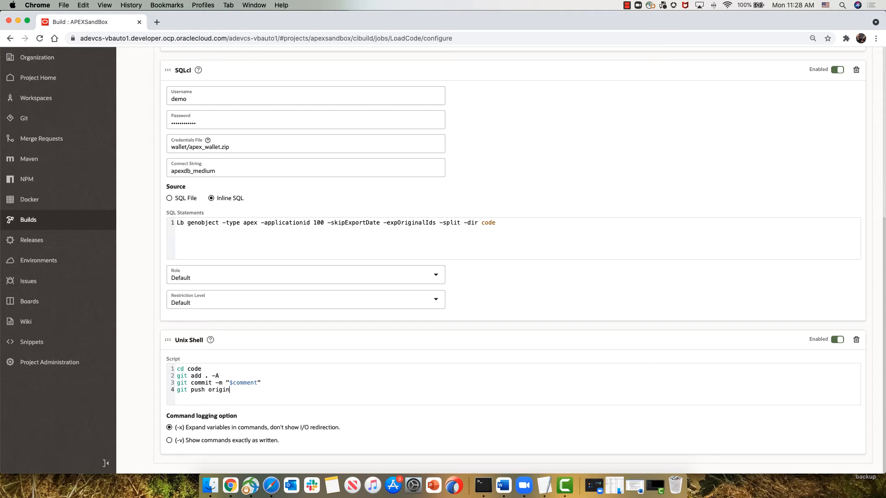
text(e $brnach)
Step: Extend the second shell script with git commit -m "$comment" and git push origin $branch
key(BackSpace)
key(BackSpace)
key(BackSpace)
text(anch)
Step: Save the job configuration and run LoadCode with branch first and the comment "initial version of code"
scroll(299, 348, up, 10)
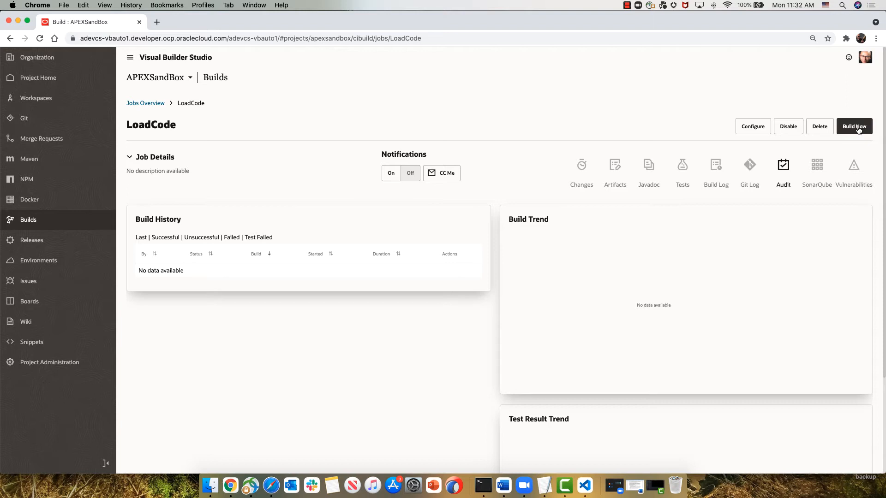
click(854, 128)
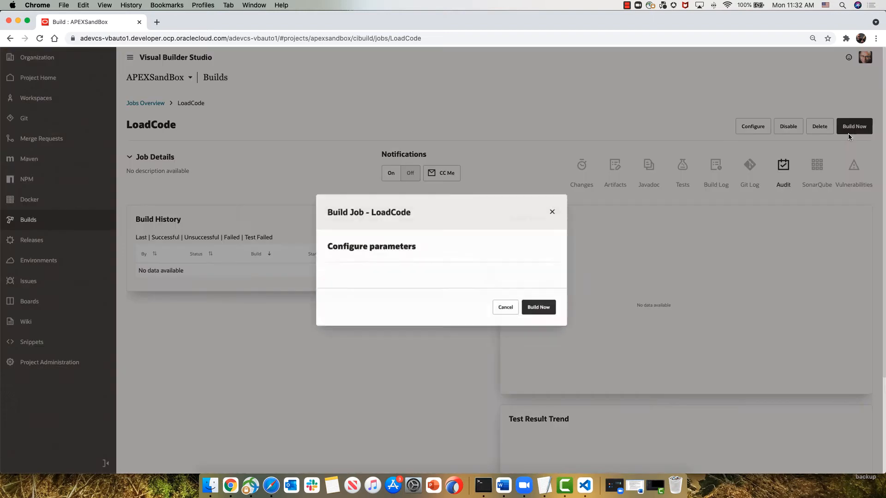
click(442, 284)
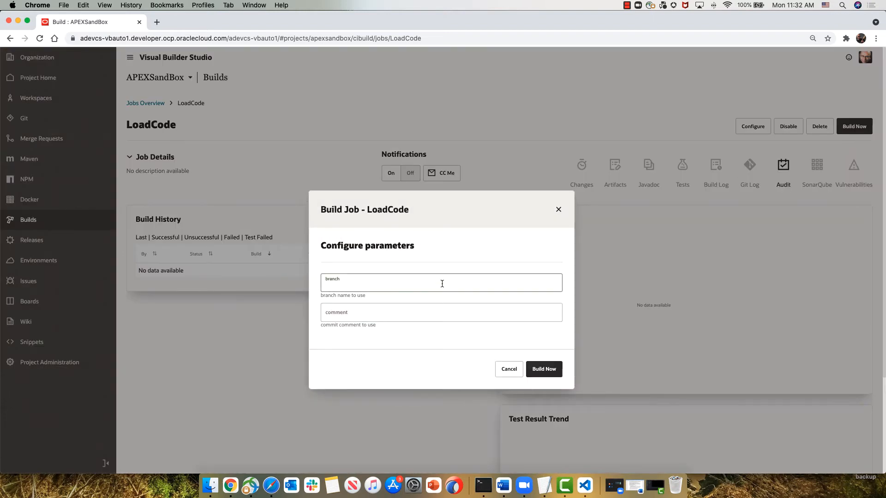
text(first)
key(Tab)
text(initial v)
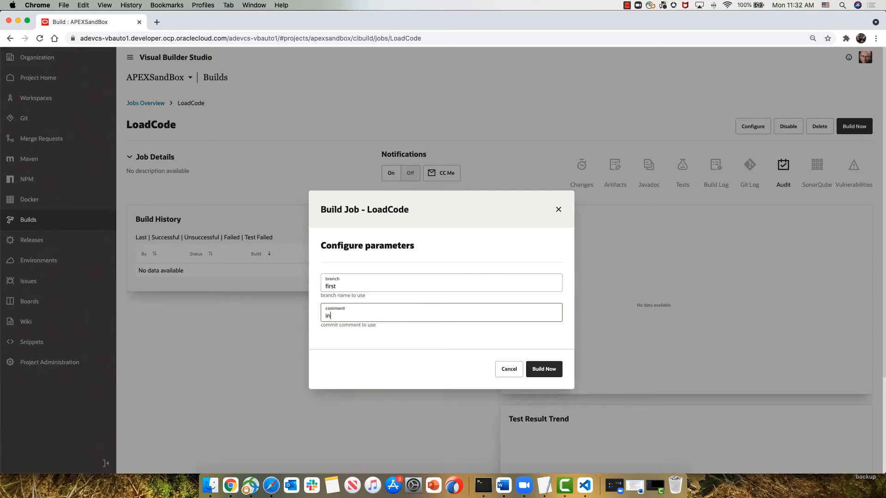
text(ersion of code)
click(543, 372)
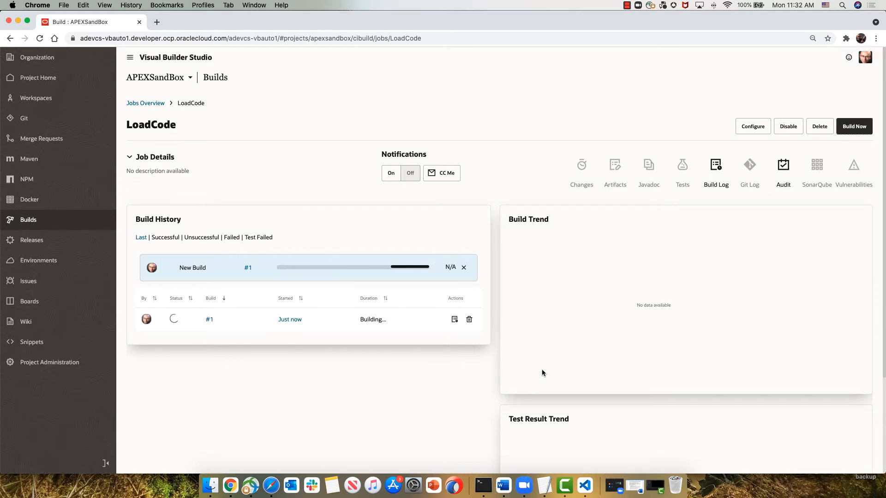
Step: Examine the log of build #1 from the Git checkout through the SQLcl export to the git push result
click(454, 319)
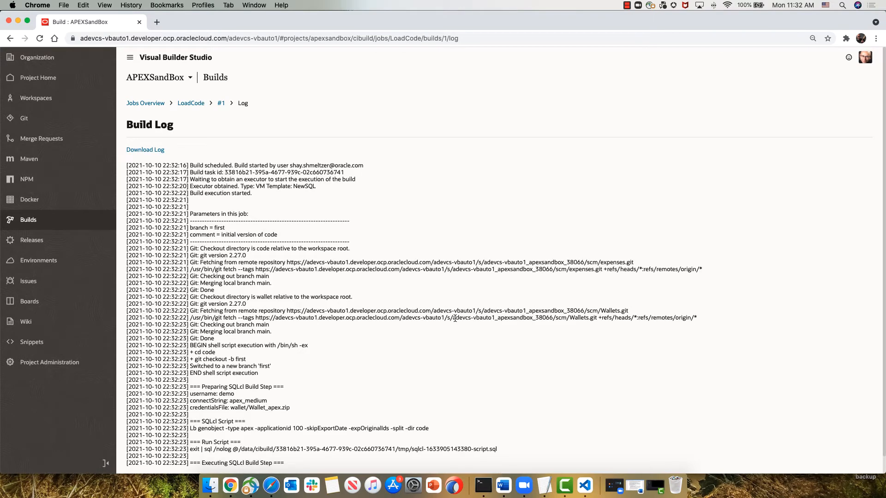
scroll(237, 281, down, 2)
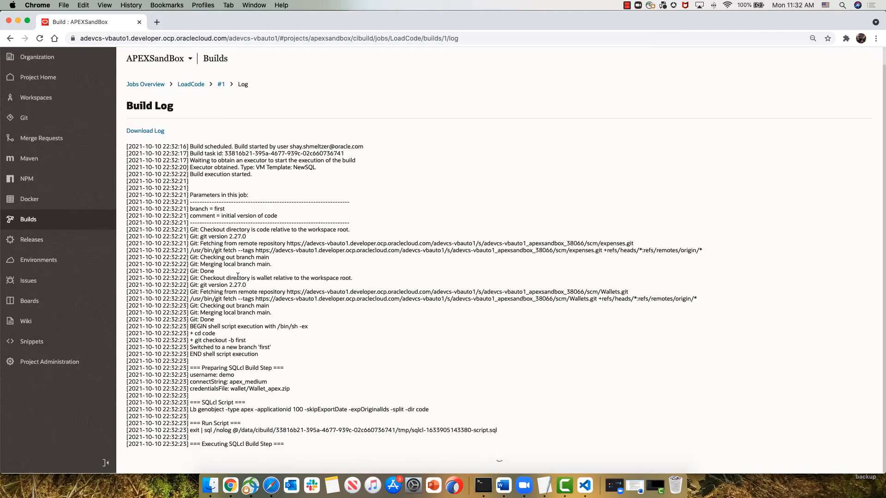
scroll(236, 295, up, 1)
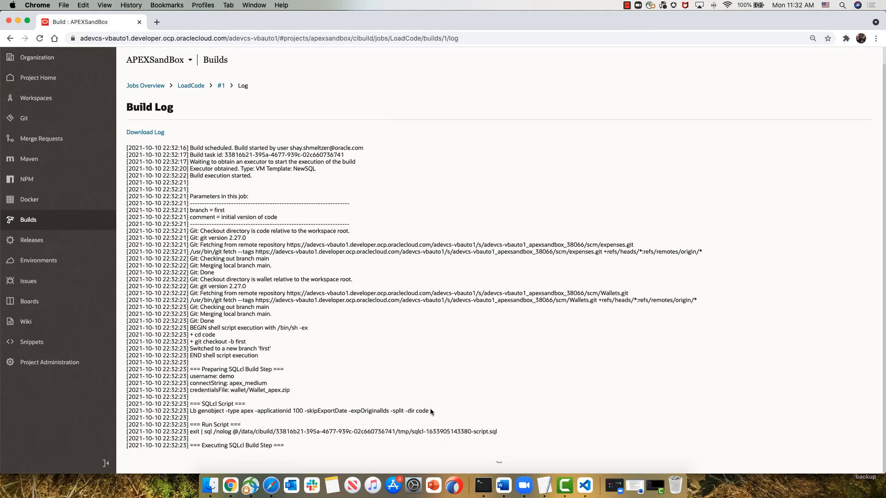
scroll(429, 409, down, 5)
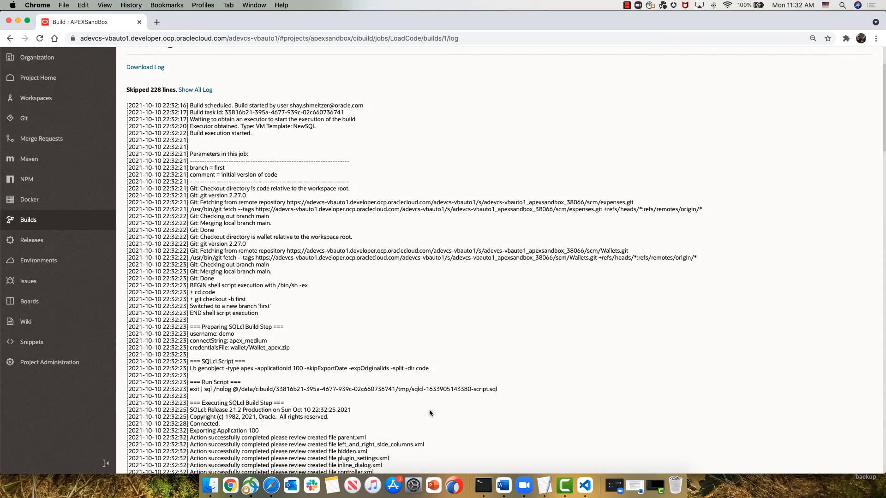
scroll(429, 408, down, 8)
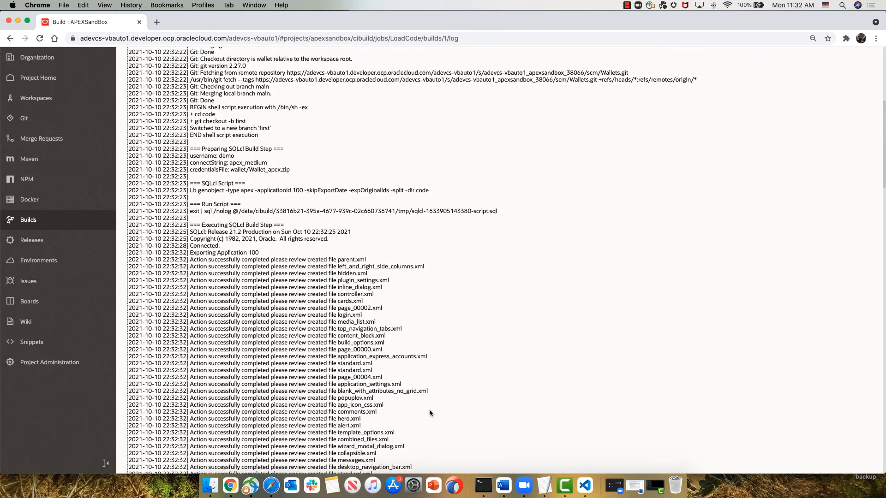
scroll(430, 413, down, 11)
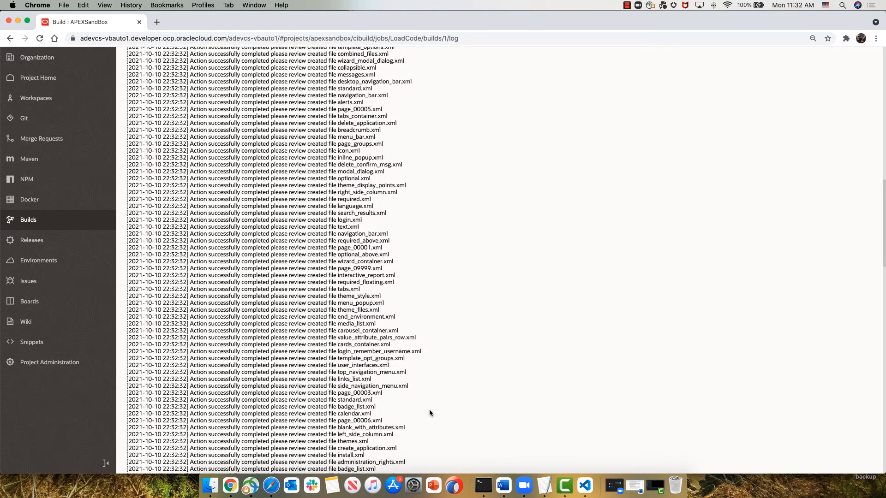
scroll(428, 408, down, 9)
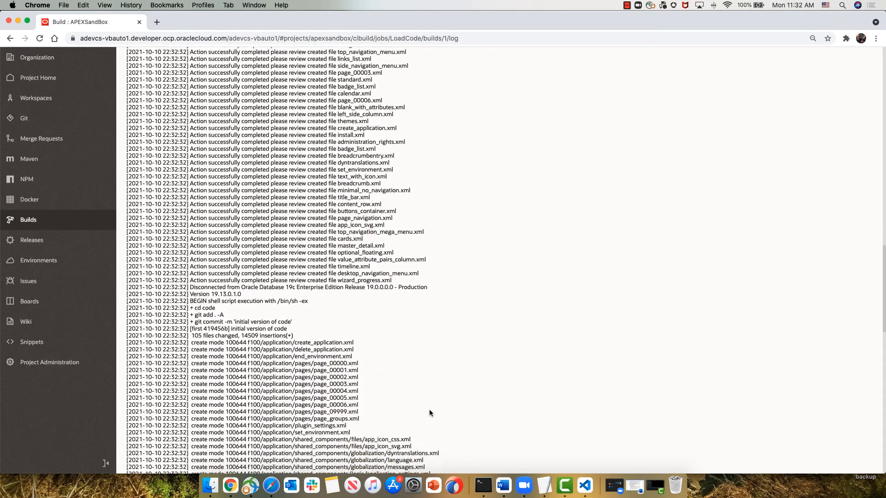
scroll(429, 410, down, 13)
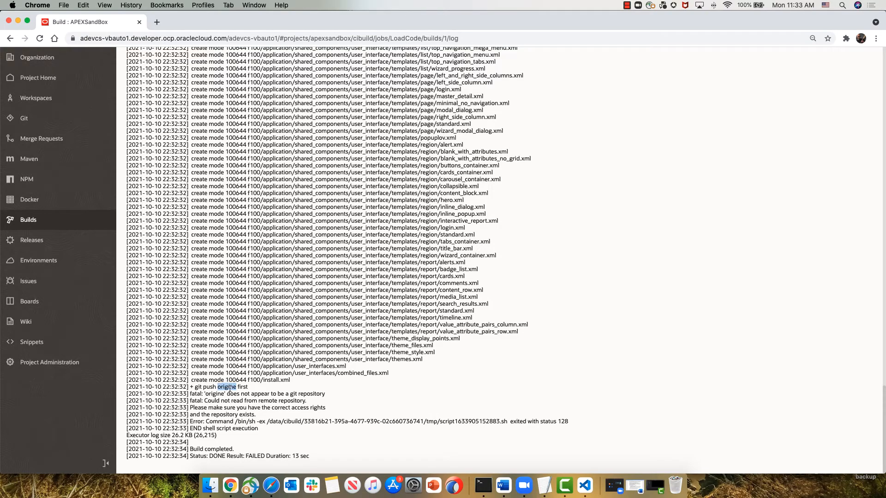
scroll(256, 420, up, 20)
scroll(257, 421, up, 5)
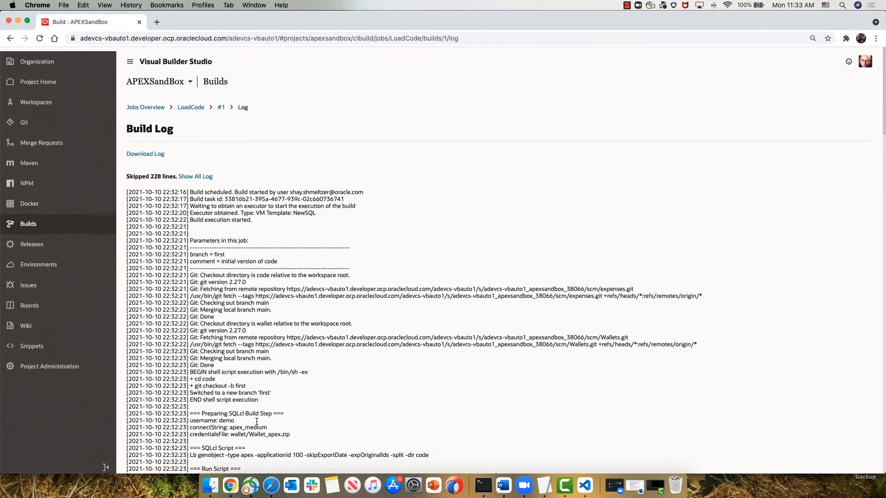
Step: Correct the remote name to origin in the second shell script's git push command and save the LoadCode job
click(192, 103)
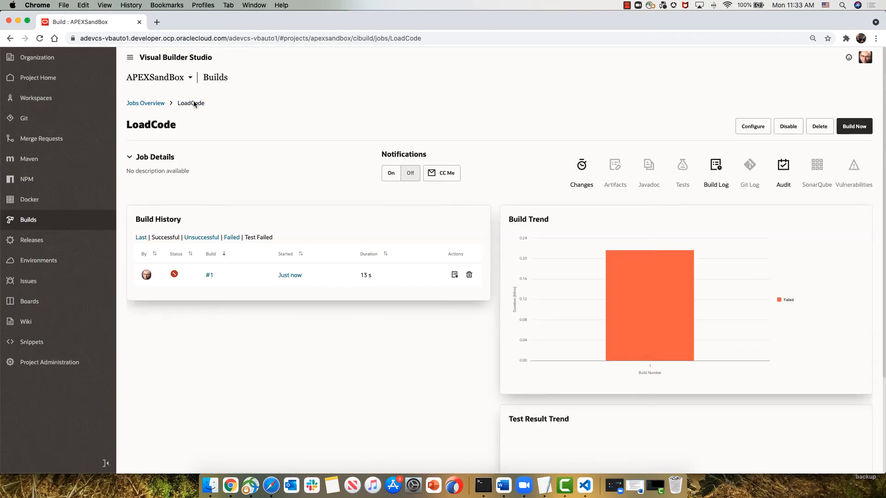
click(761, 129)
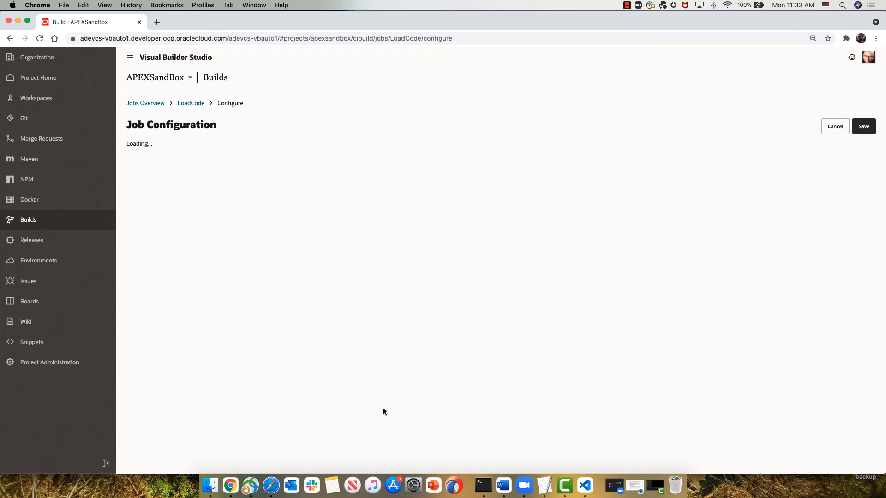
scroll(383, 408, down, 6)
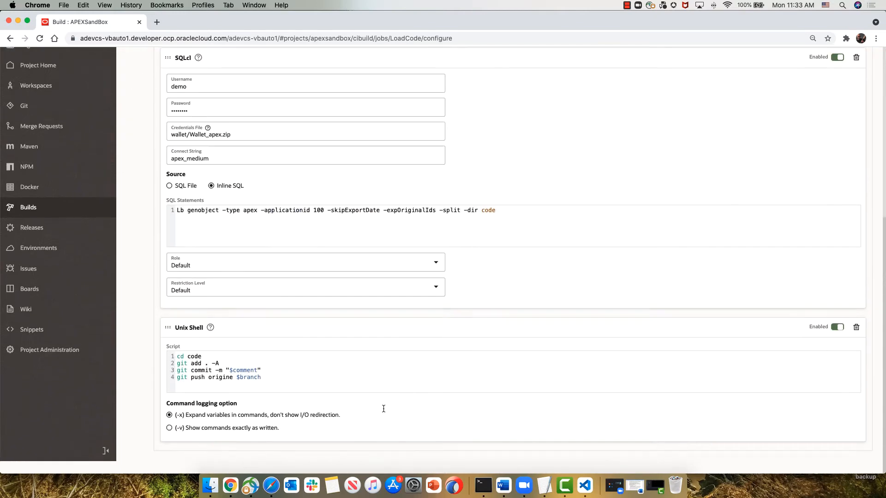
click(233, 390)
key(BackSpace)
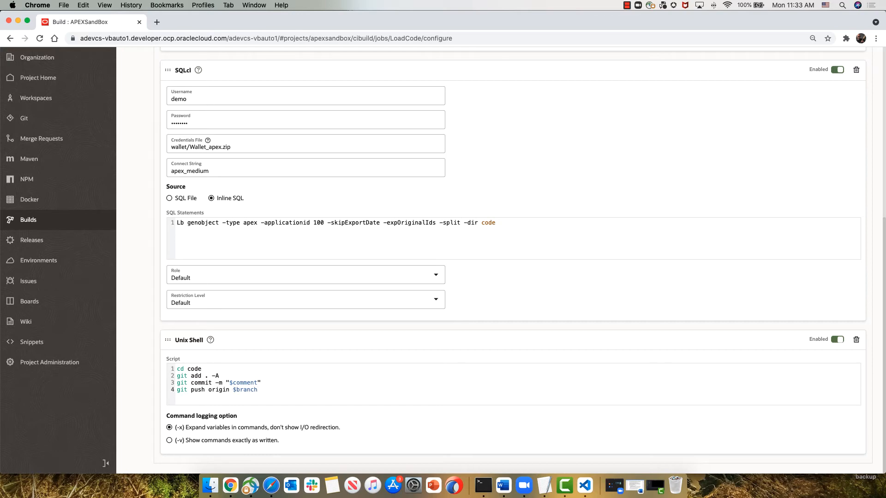
scroll(838, 118, up, 10)
scroll(837, 118, down, 1)
click(858, 126)
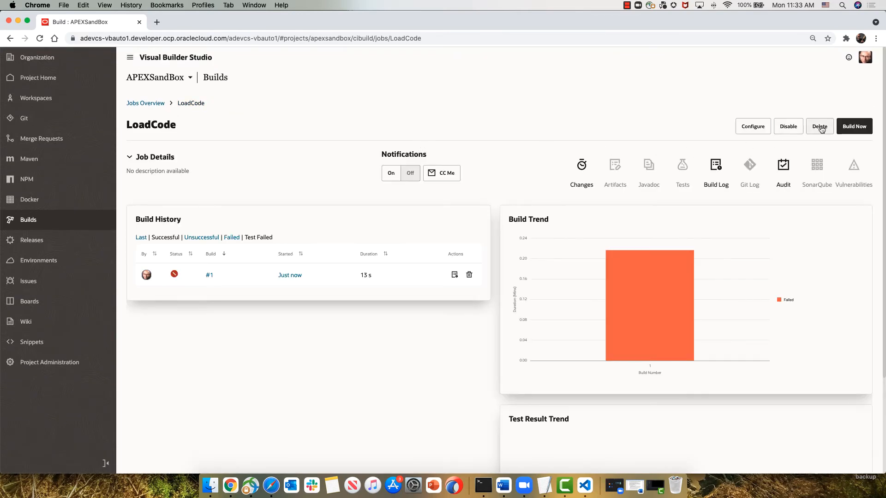
Step: Run the LoadCode job again with branch first and the comment "Initial version"
click(853, 125)
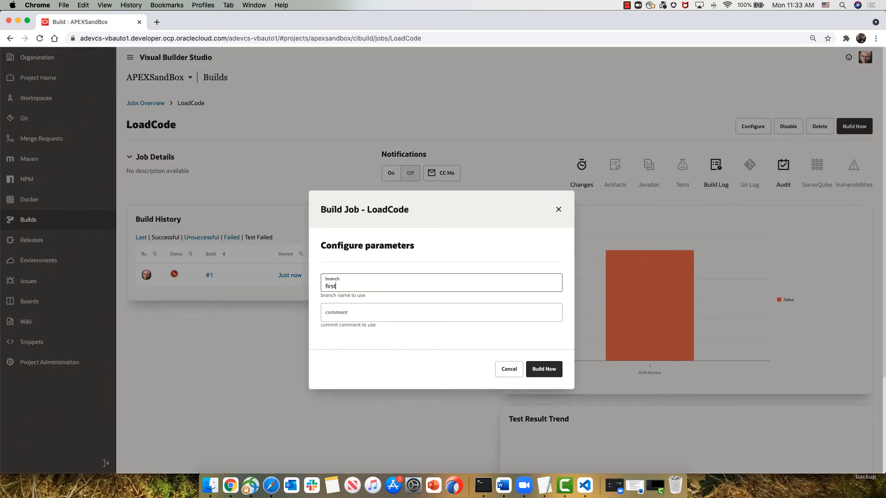
key(Tab)
text(Initia)
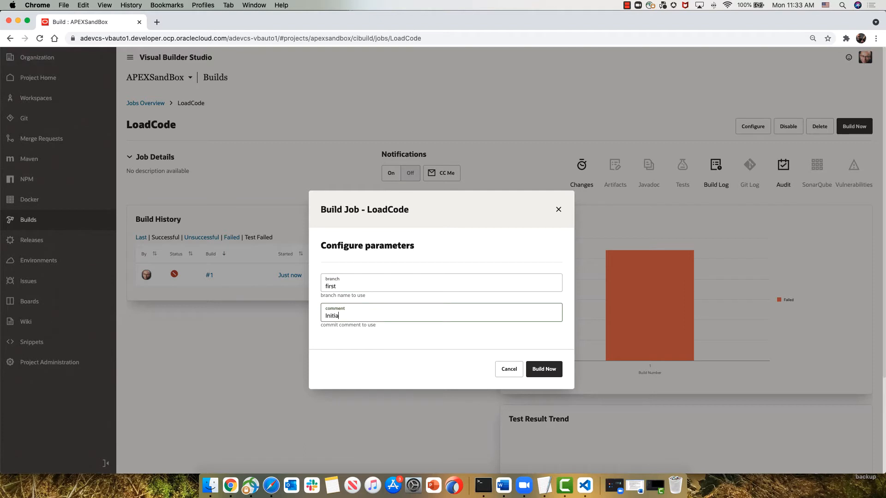
text(l version)
click(548, 373)
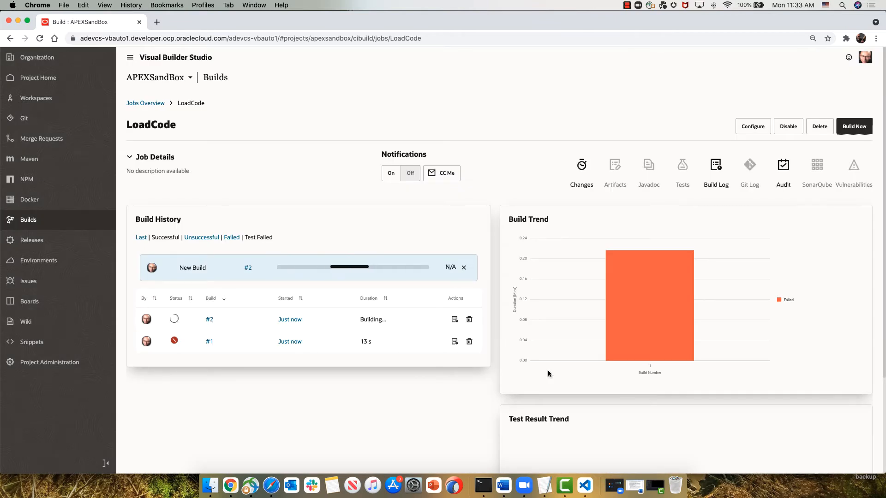
Step: Check the final status in the log of build #2 and return to the jobs overview
click(454, 319)
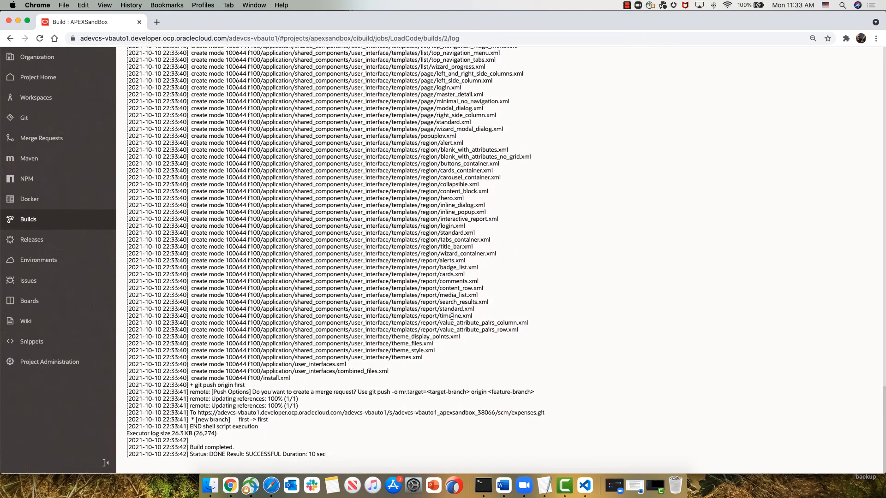
double_click(272, 454)
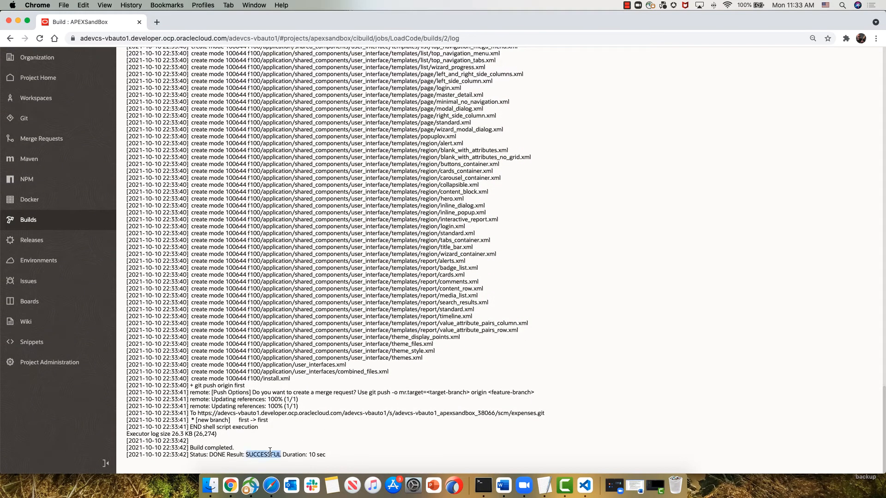
scroll(620, 325, up, 10)
scroll(620, 326, up, 15)
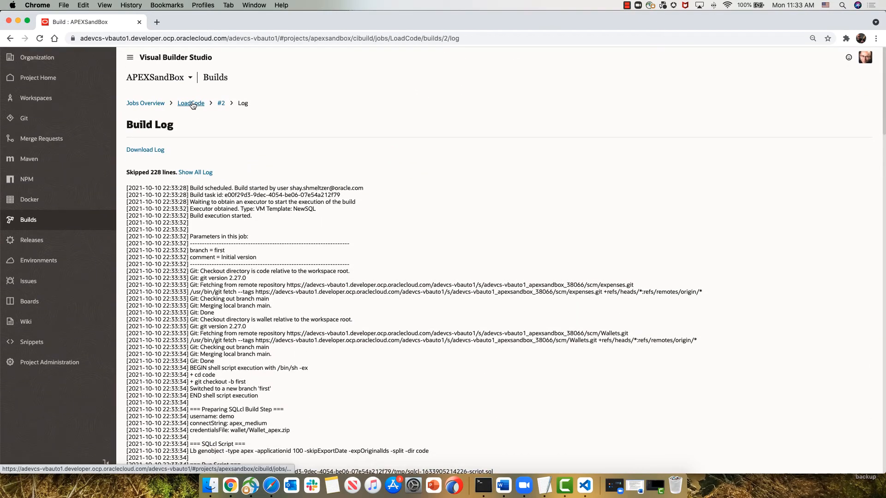
click(157, 104)
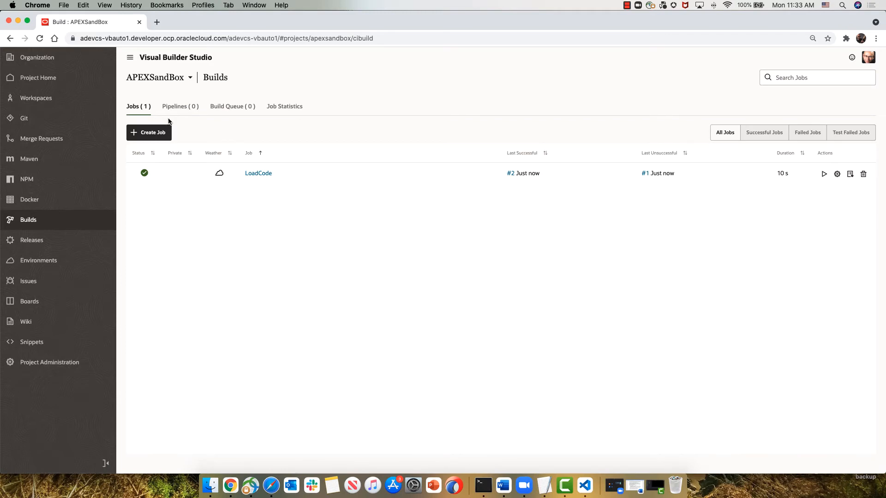
Step: Switch the expenses.git repository view to branch first and look into the f100/application/pages folder
click(44, 118)
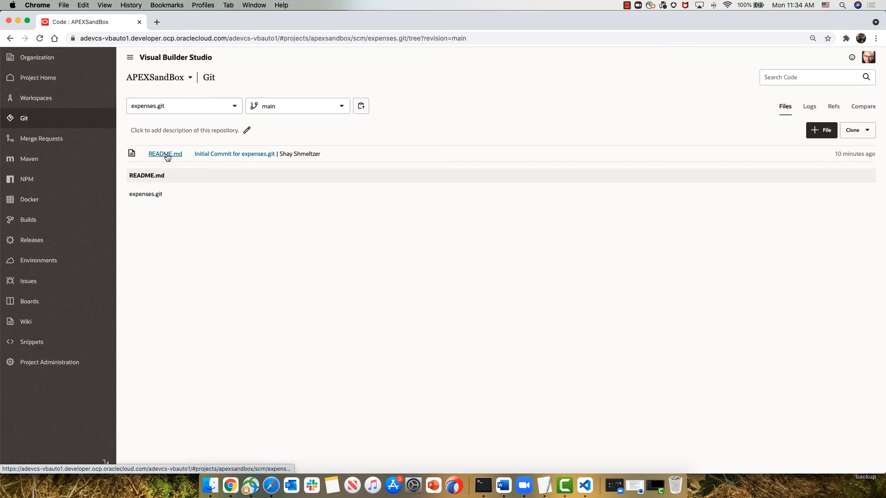
click(302, 109)
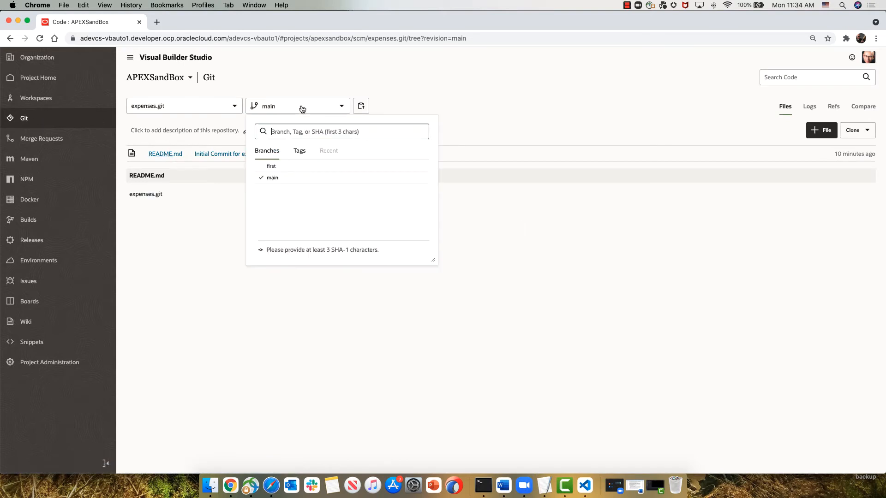
click(278, 166)
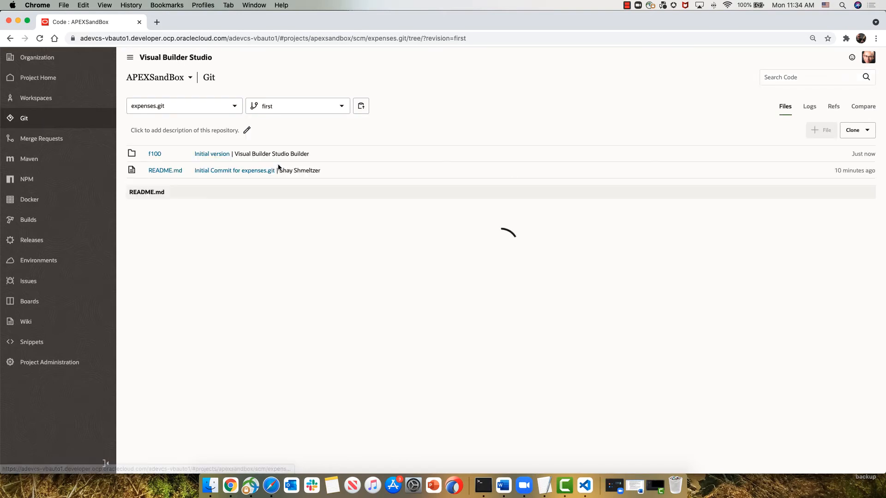
click(155, 154)
click(164, 154)
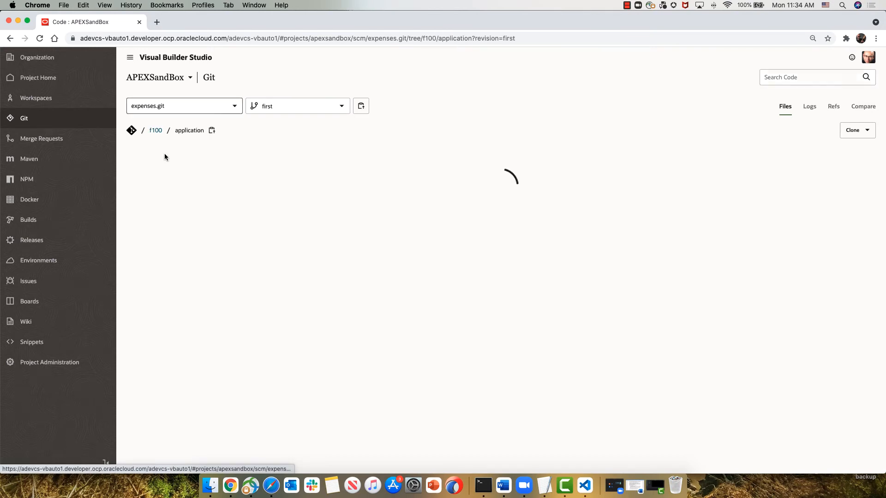
click(162, 155)
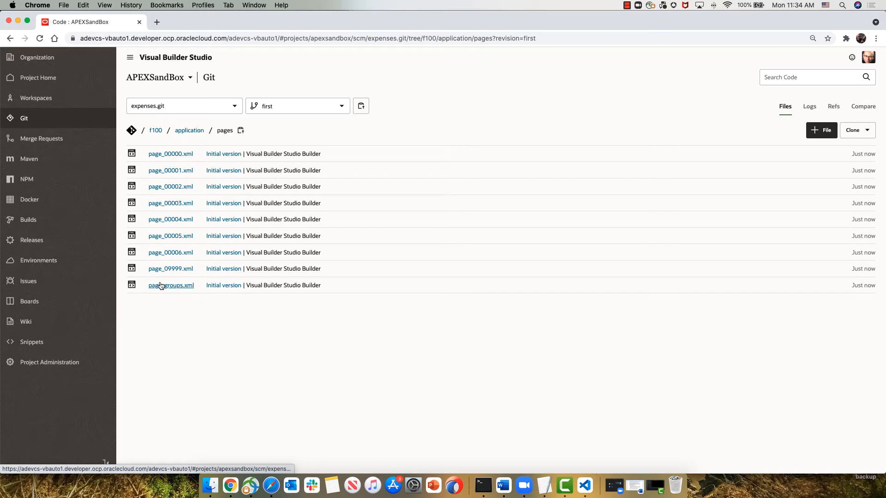
Step: Start a new merge request for the expenses.git repository with target branch main and review branch first
click(59, 142)
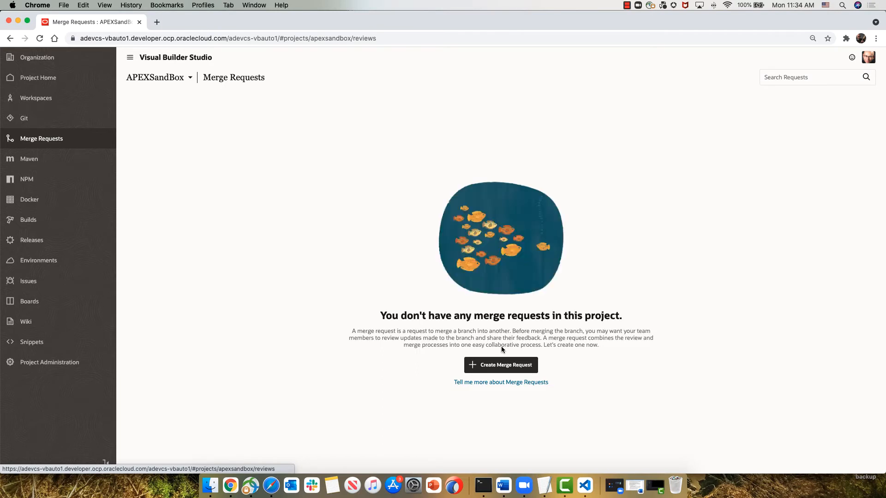
click(507, 365)
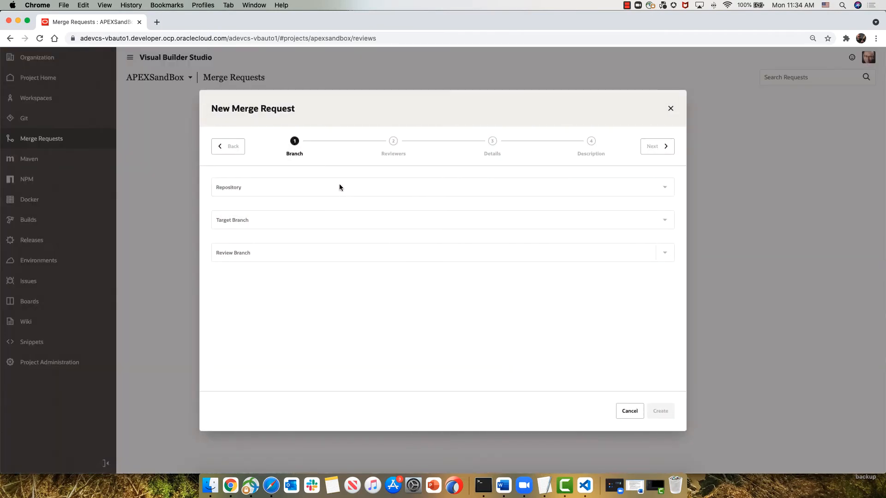
click(337, 182)
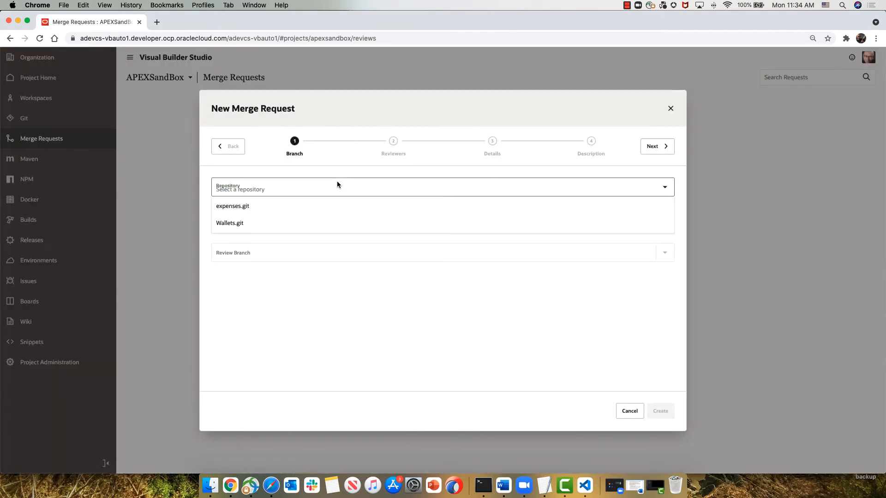
click(325, 207)
click(325, 217)
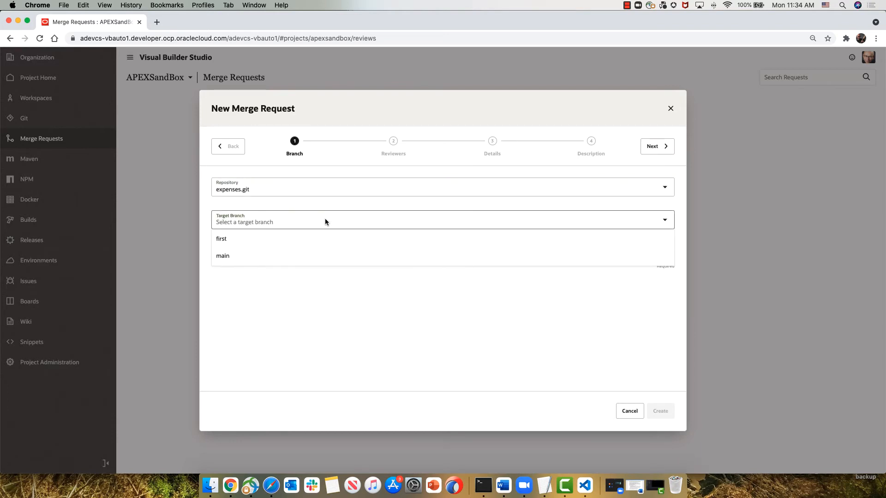
click(316, 255)
click(316, 252)
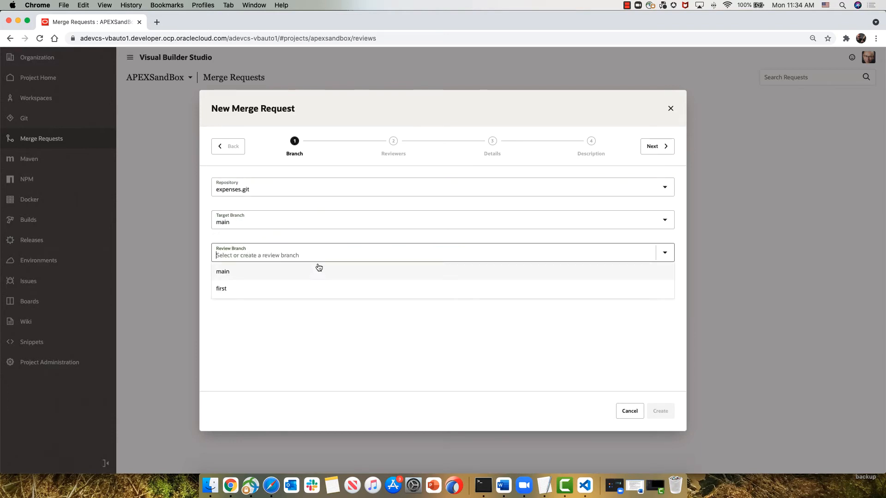
click(320, 291)
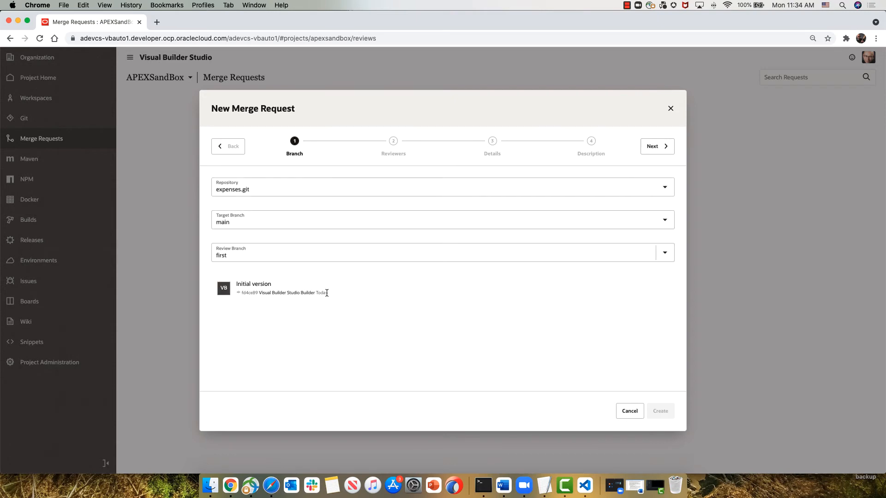
Step: Add the project member as reviewer and create the merge request with the default details and description
click(657, 146)
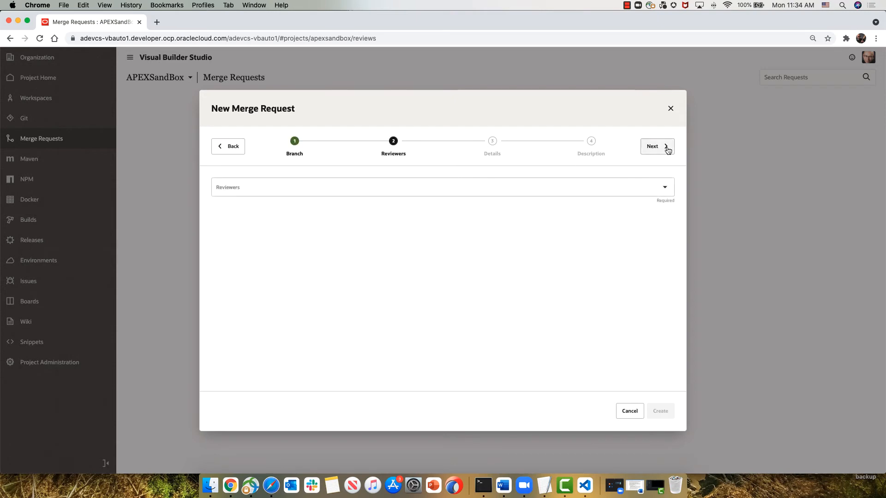
click(619, 190)
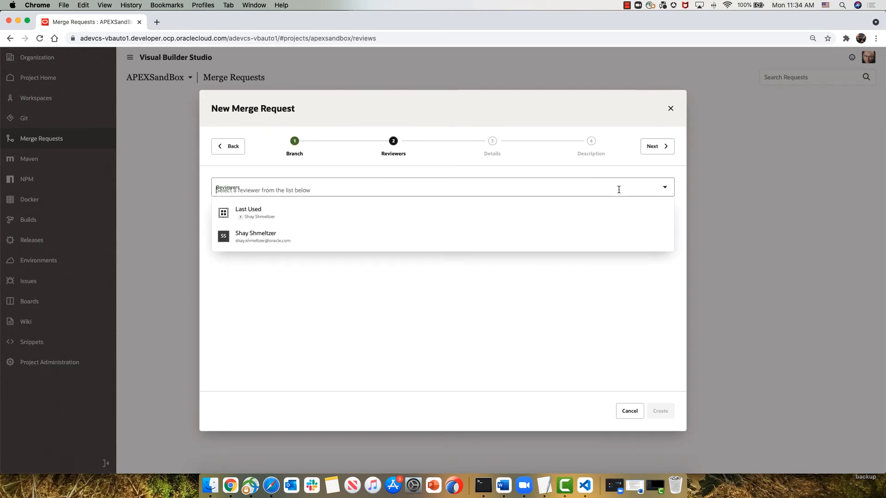
click(532, 232)
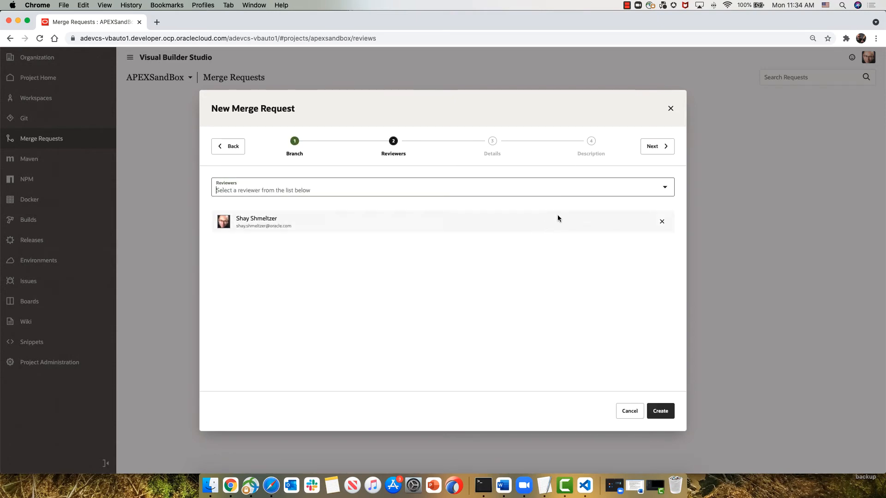
click(659, 147)
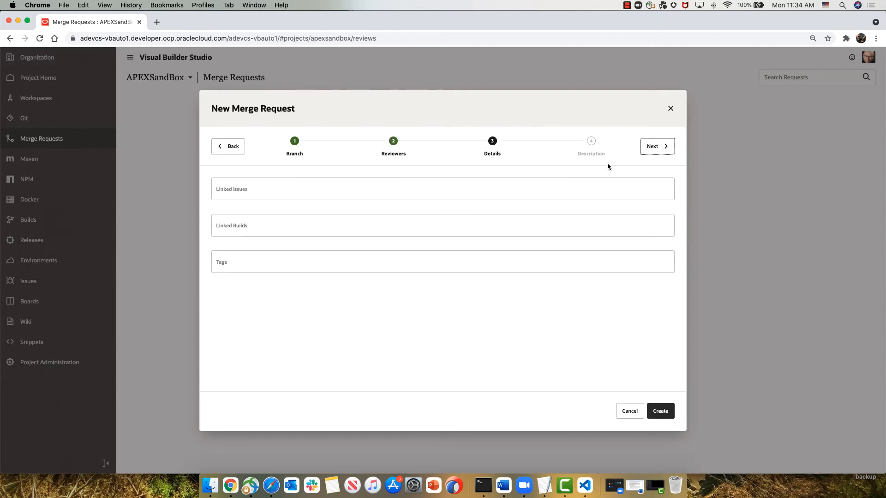
click(652, 146)
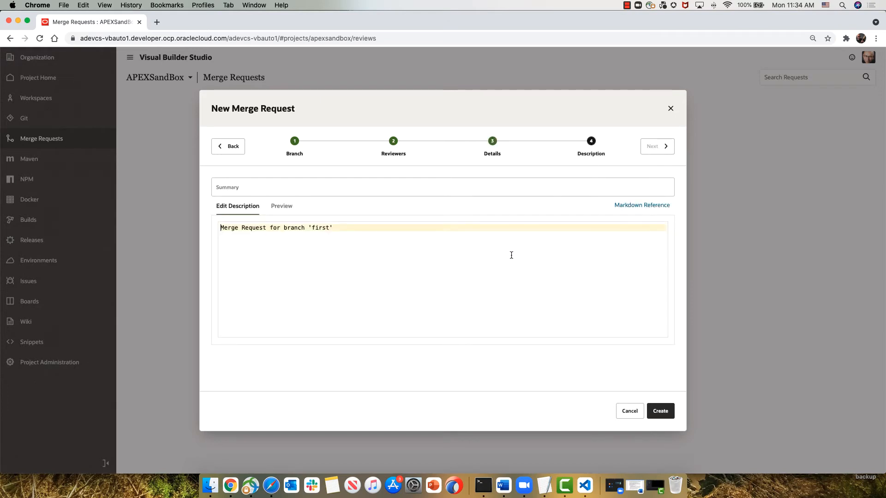
click(660, 412)
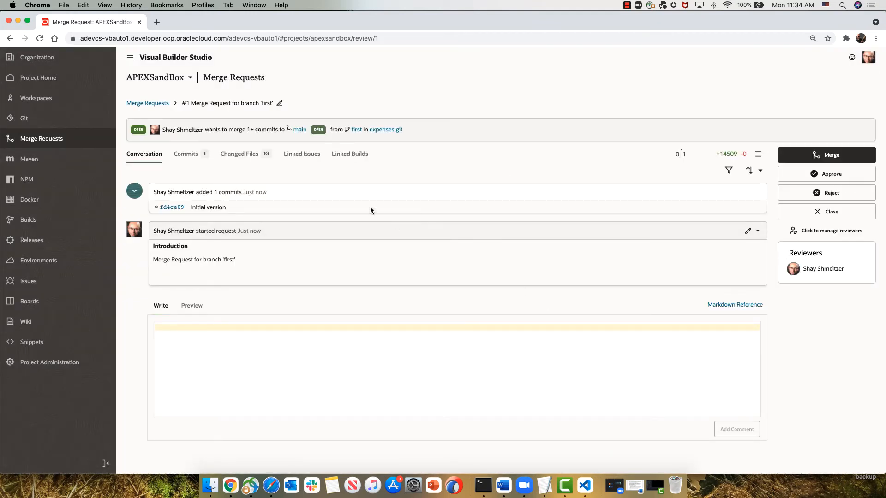
Step: Look at the merge request's changed files and merge it into main with a merge commit
click(243, 156)
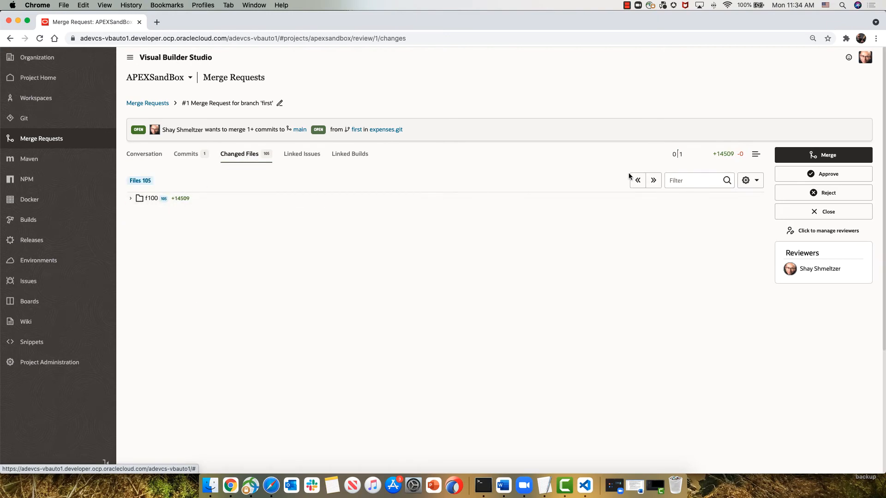
click(808, 158)
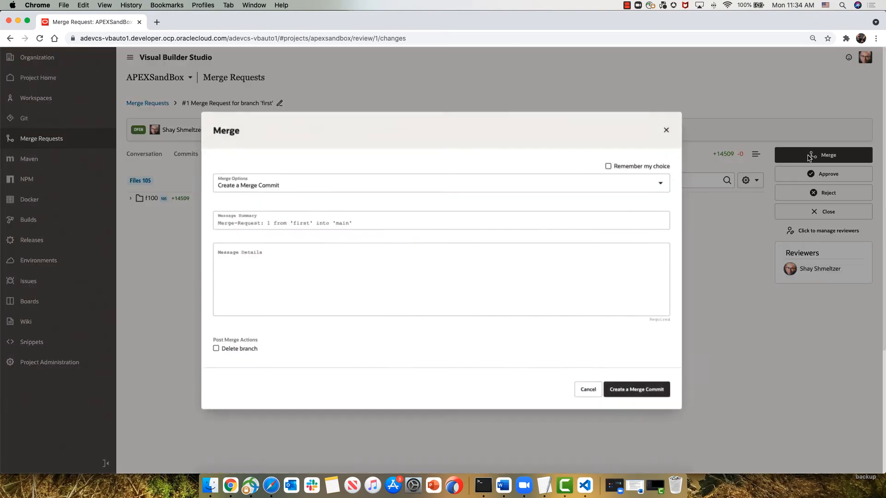
click(646, 392)
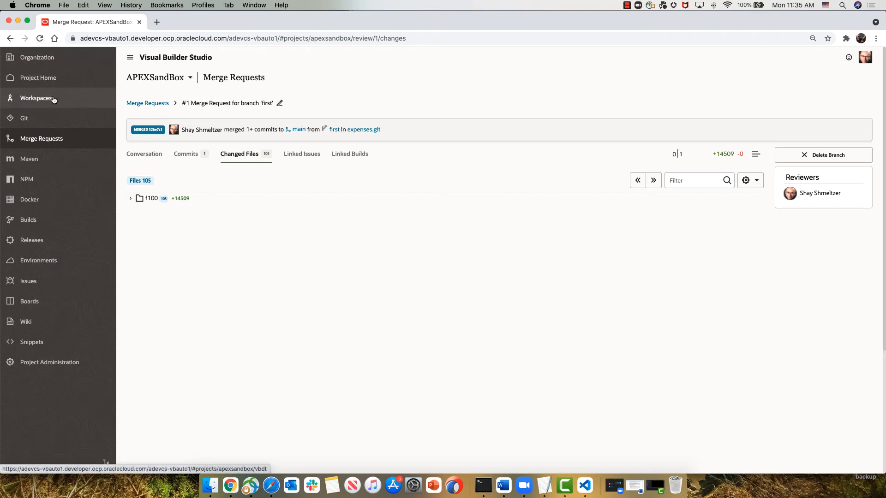
Step: Show the files of the main branch in the expenses.git repository
click(48, 117)
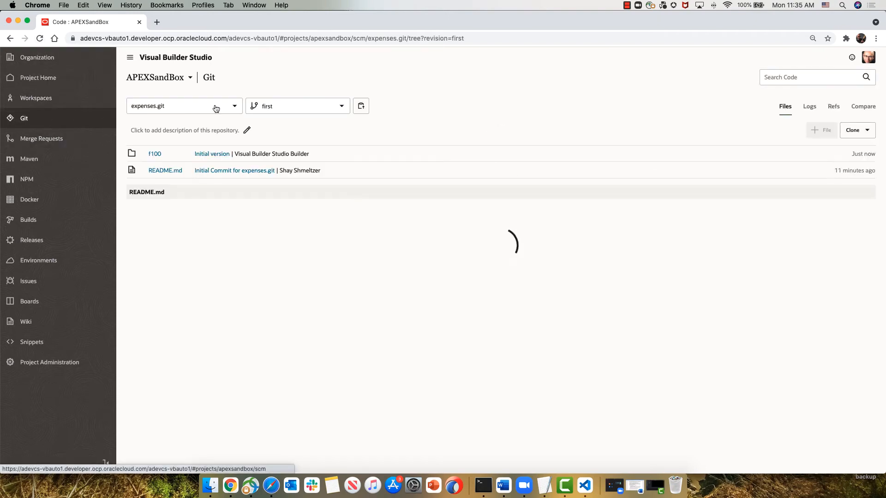
click(256, 107)
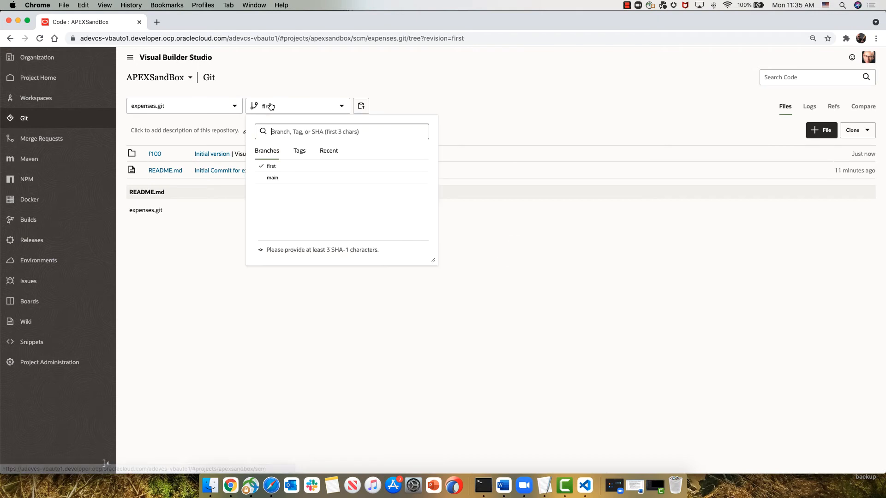
click(269, 179)
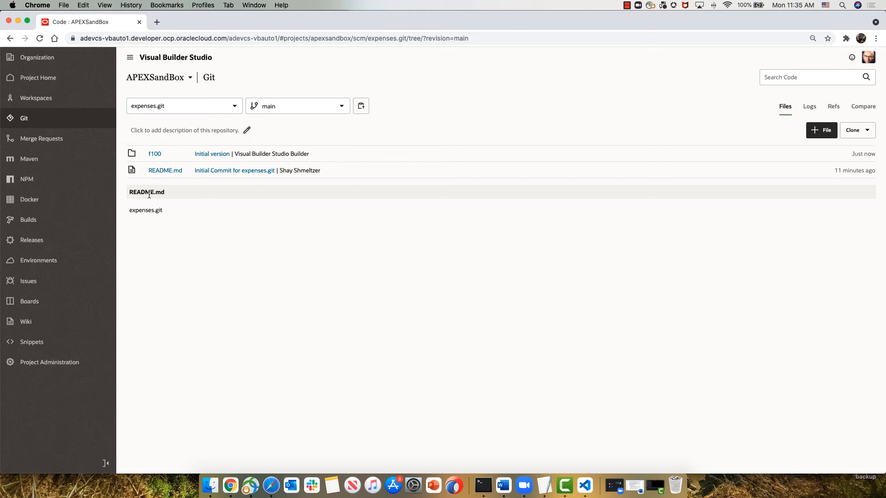
Step: Switch to the APEX App Builder window, open page 1 - Home of Application 100 in Page Designer and run it
key(super+grave)
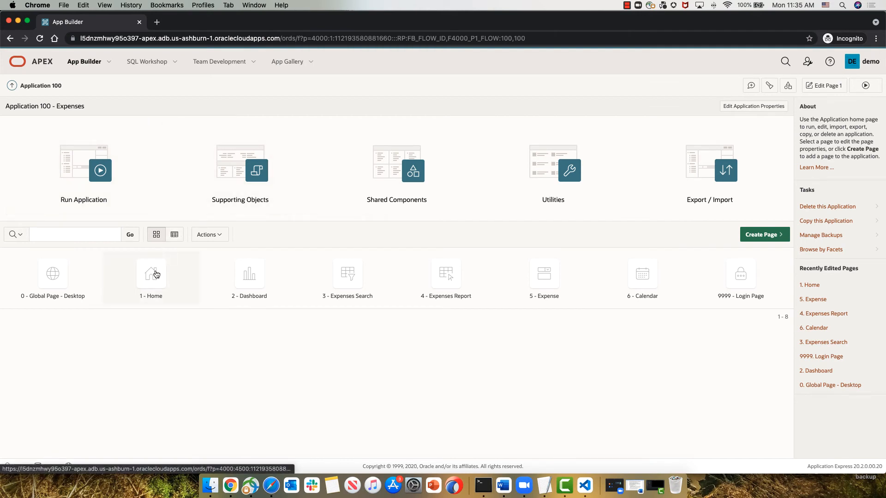
click(156, 275)
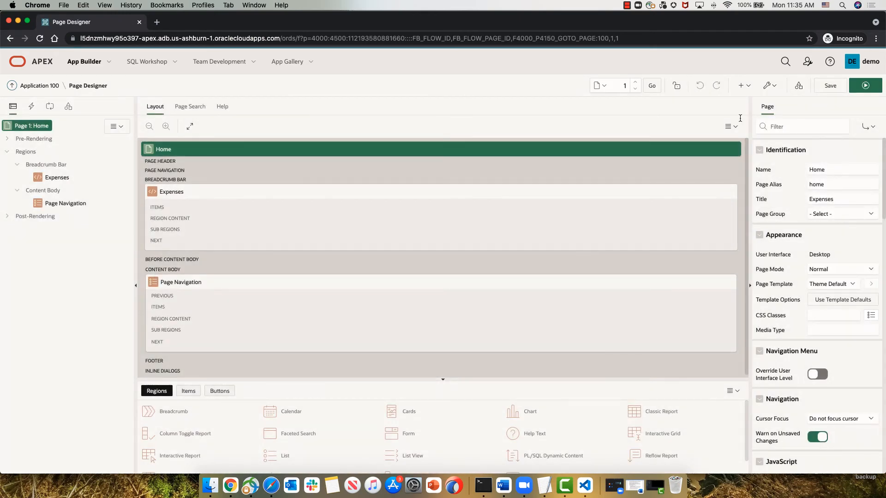
click(871, 84)
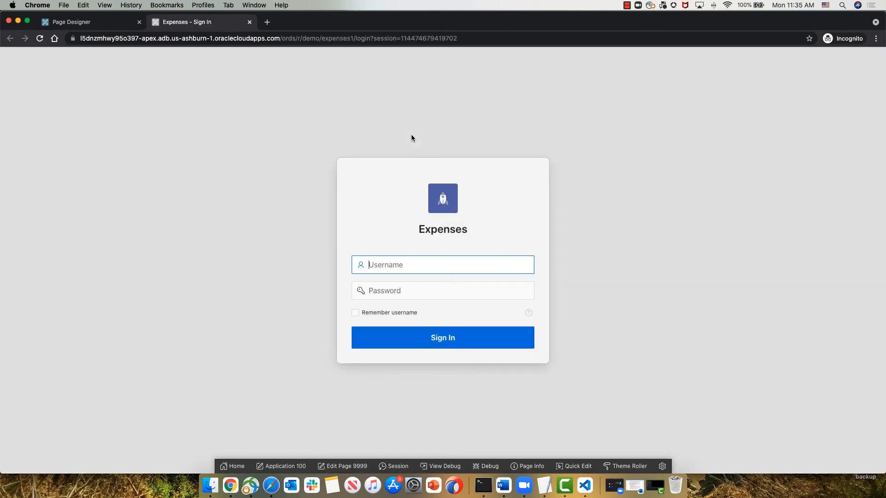
Step: Sign in to the Expenses app as demo with the account password and open the Expenses Search page
text(demo)
key(Tab)
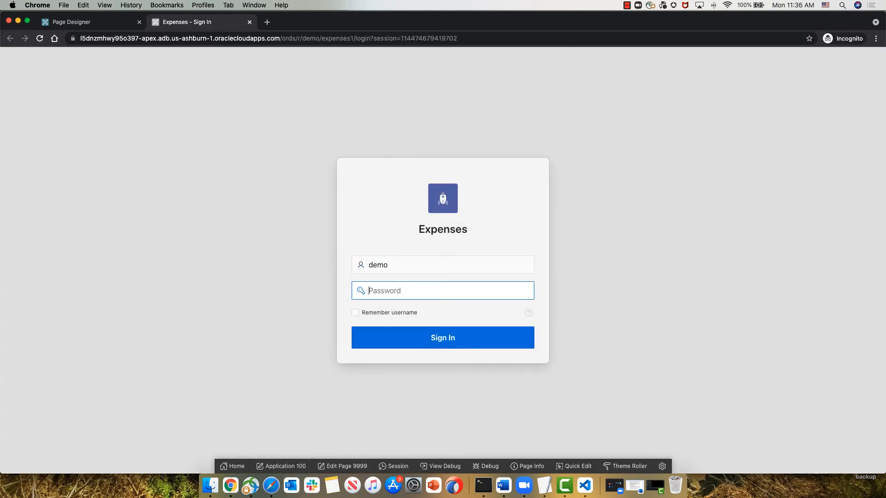
text(•••••••)
key(Return)
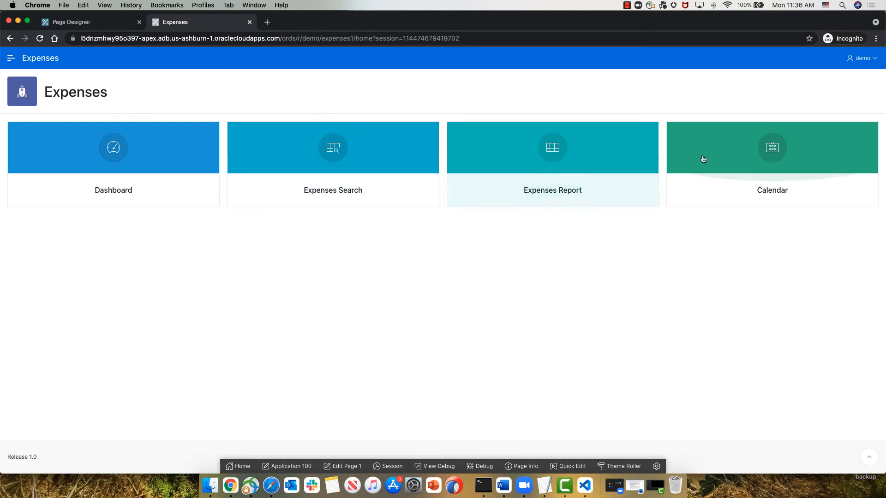
click(326, 193)
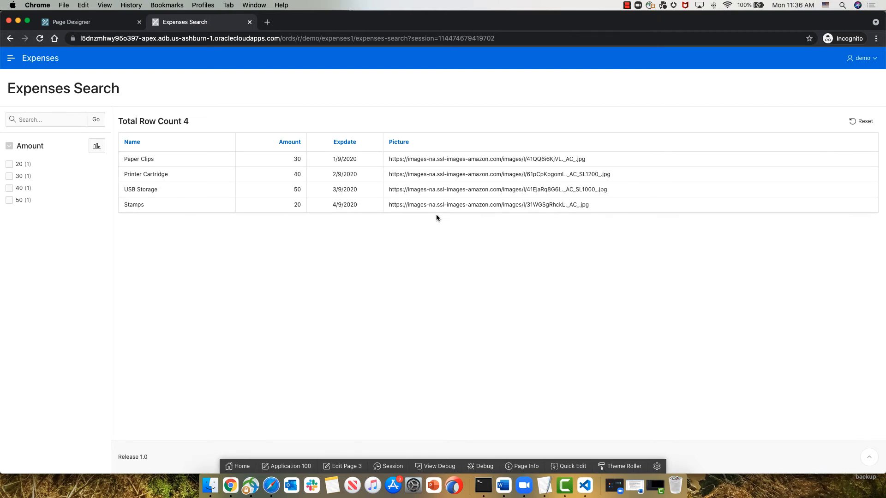
Step: Return to Application 100 in App Builder and open page 3 - Expenses Search in Page Designer
click(91, 25)
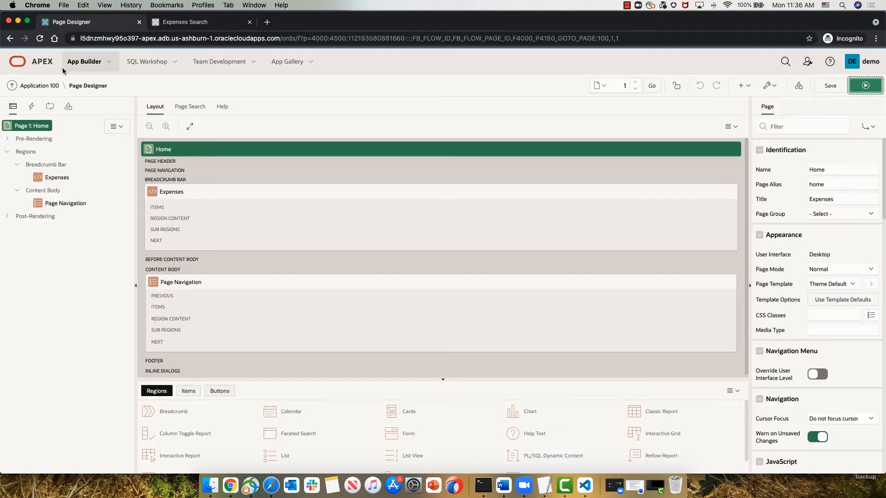
click(41, 85)
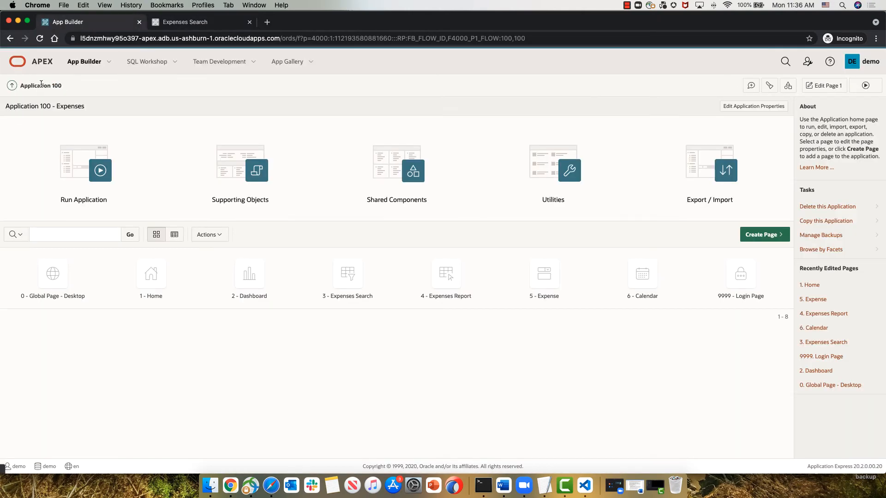
click(349, 282)
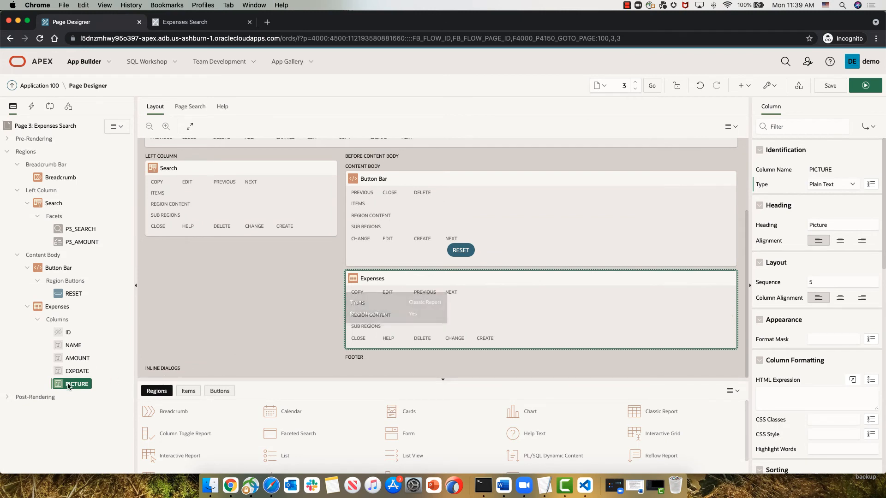
Step: Set the format mask of the AMOUNT column in the Expenses region to the currency format $5,234.10
click(78, 358)
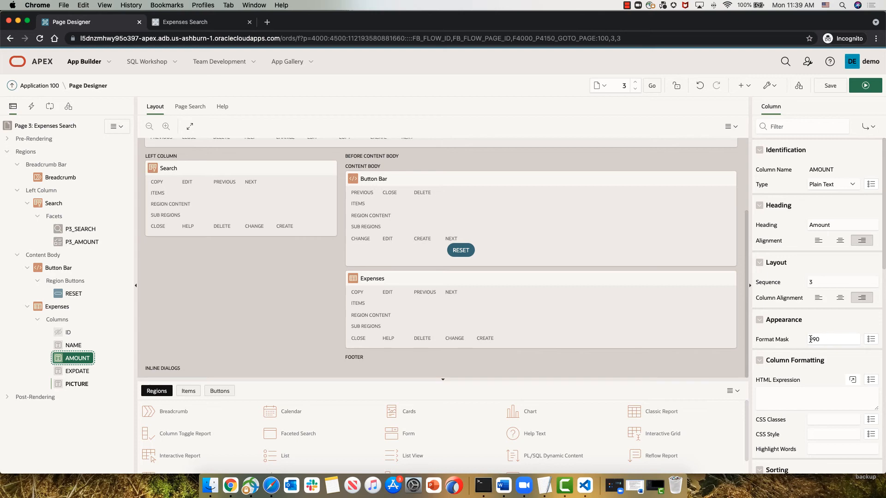
click(869, 339)
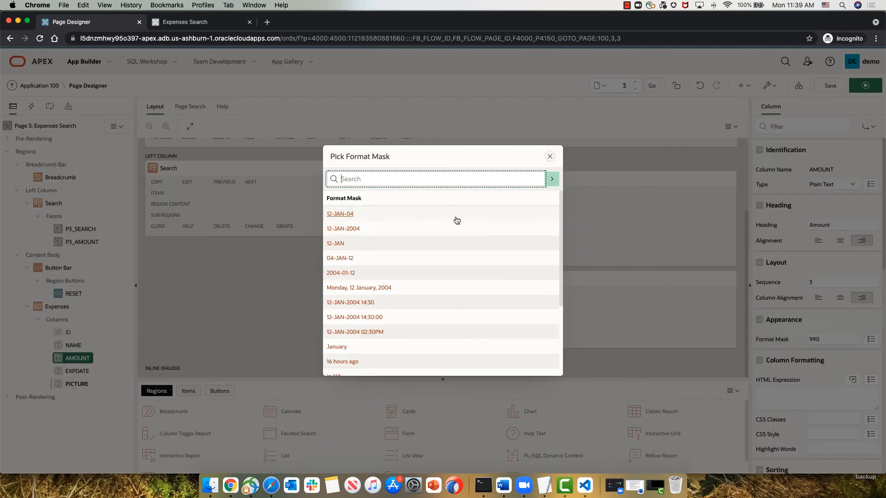
scroll(368, 265, down, 3)
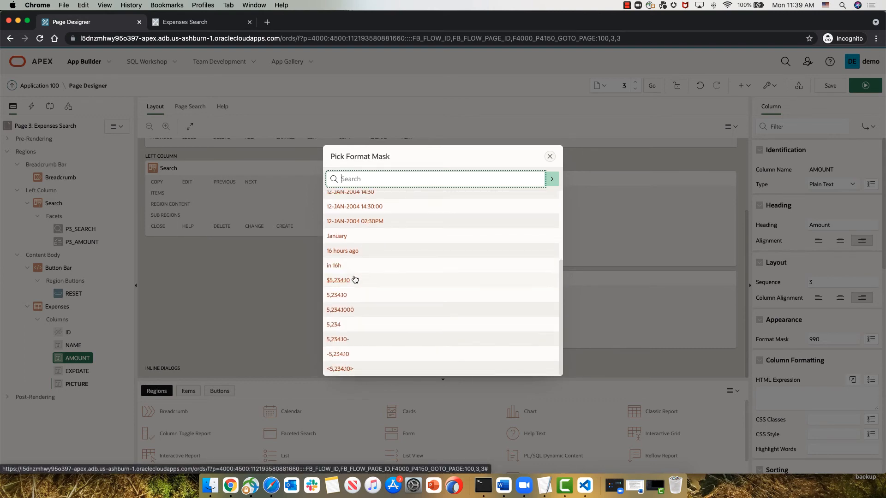
click(353, 280)
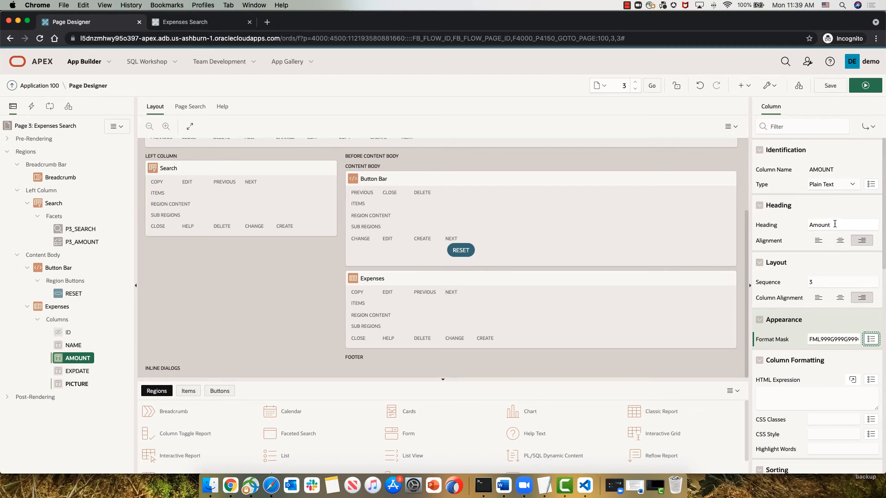
Step: Set the AMOUNT column's heading to "Expense Amount", then save and run the page to check the column before returning to Page Designer
click(810, 223)
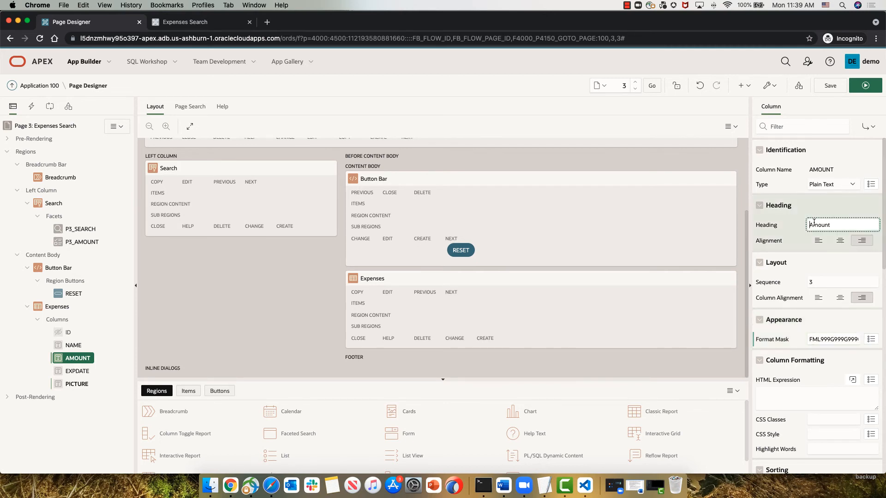
text(Expense)
click(830, 86)
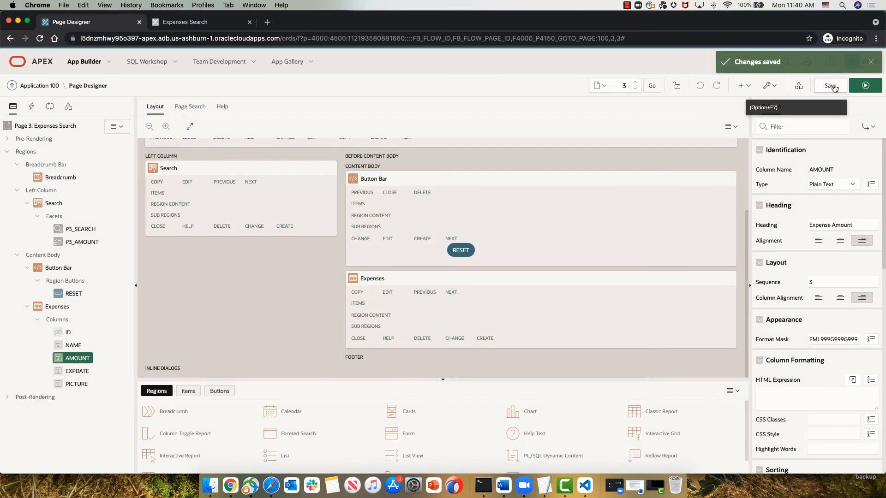
click(862, 87)
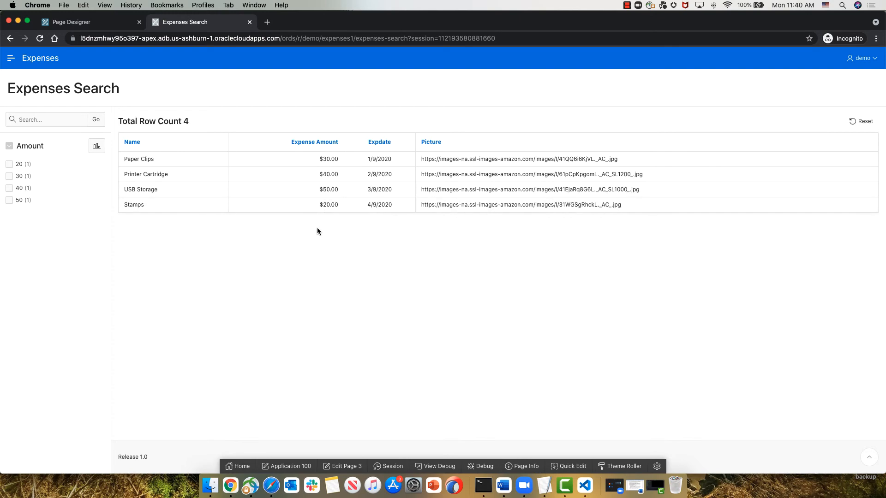
click(88, 26)
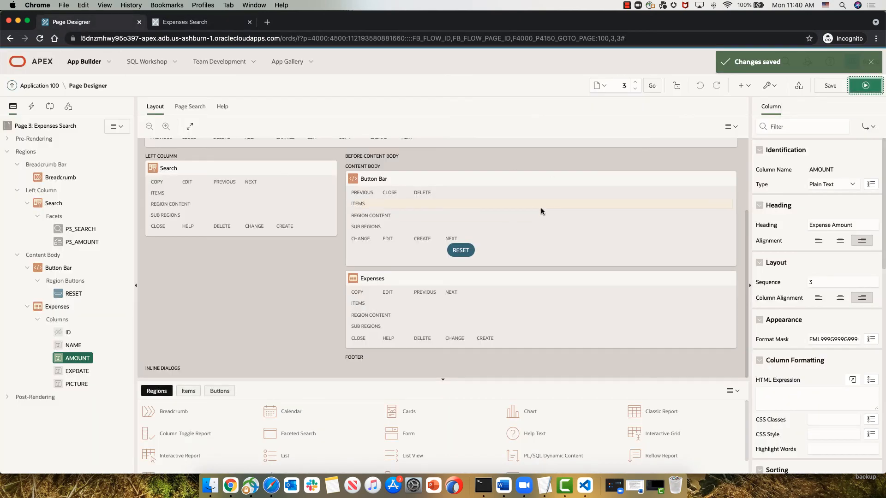
Step: Switch to Visual Builder Studio and run the LoadCode build job with branch "branch1" and comment "New format and heading for expenses"
key(super+grave)
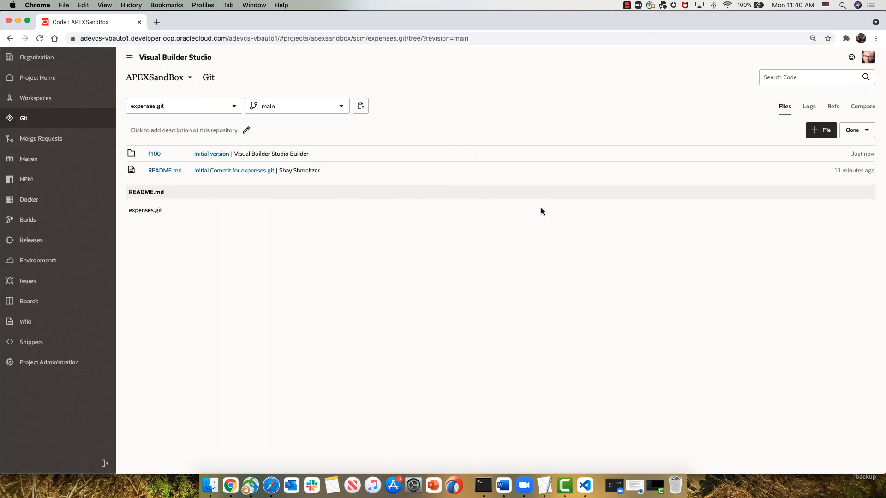
click(40, 224)
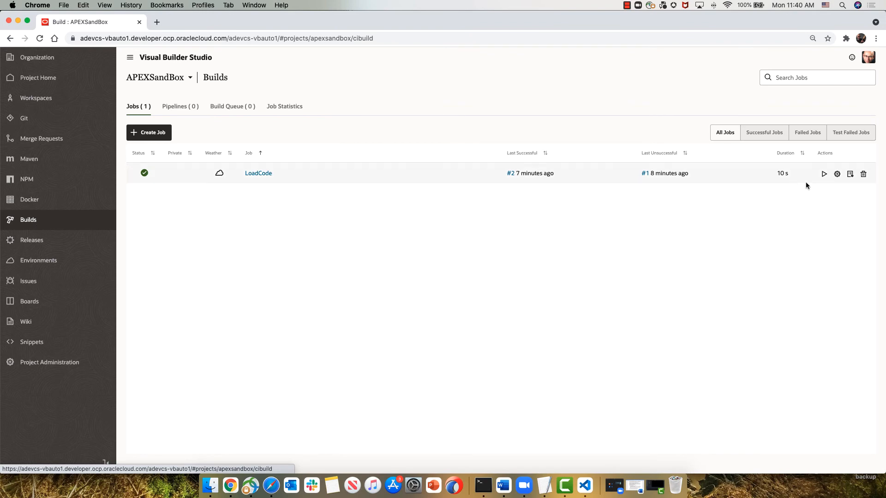
click(824, 174)
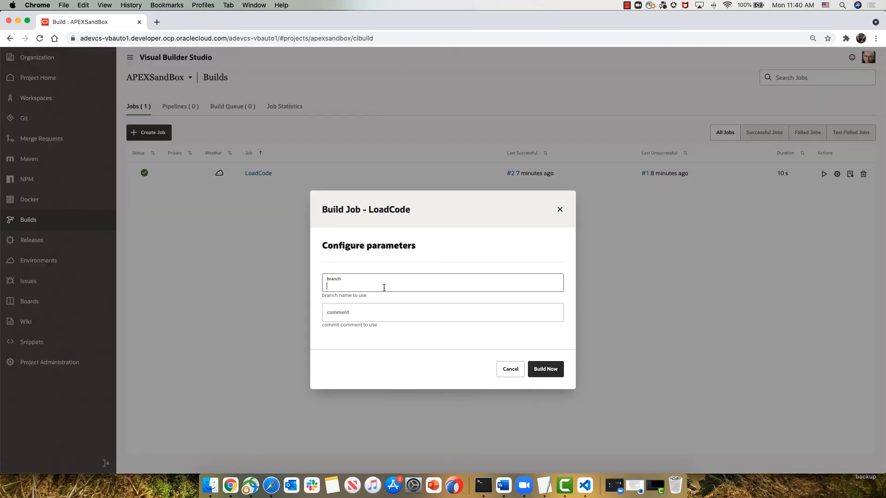
text(branch1)
key(Tab)
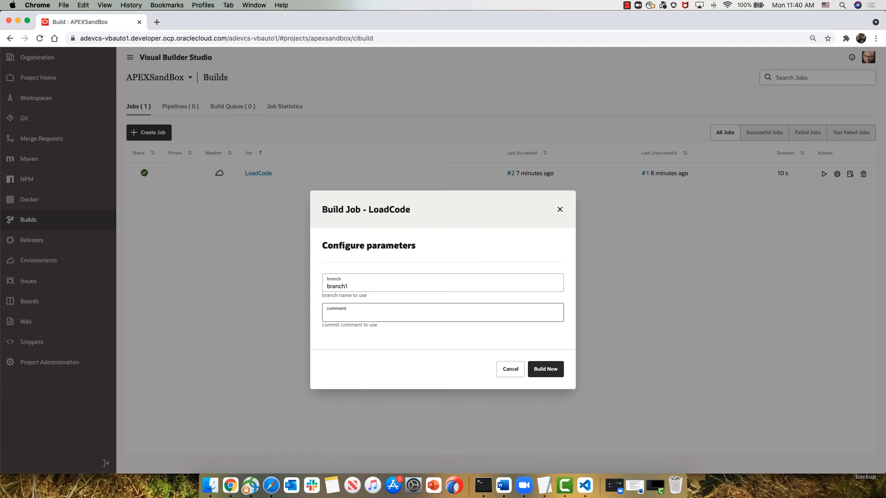
text(New format and heading for expenses)
click(550, 371)
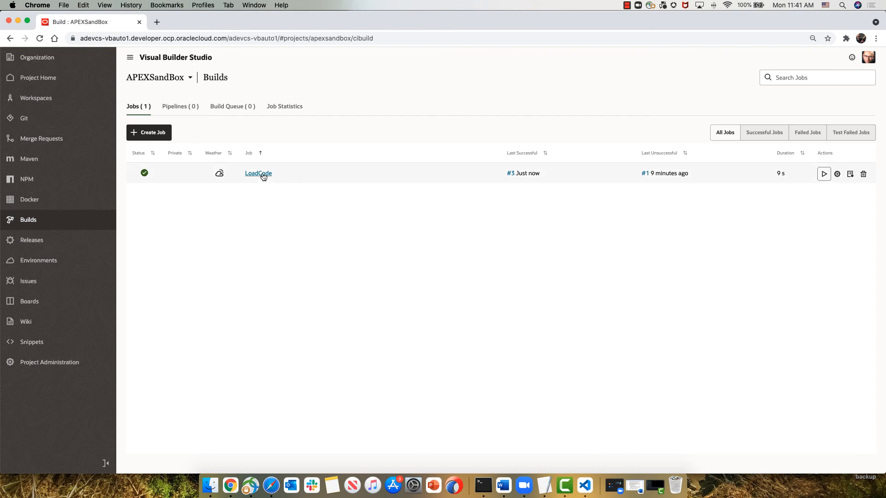
Step: Start a new merge request for expenses.git with main as the target branch and branch1 as the review branch
click(42, 139)
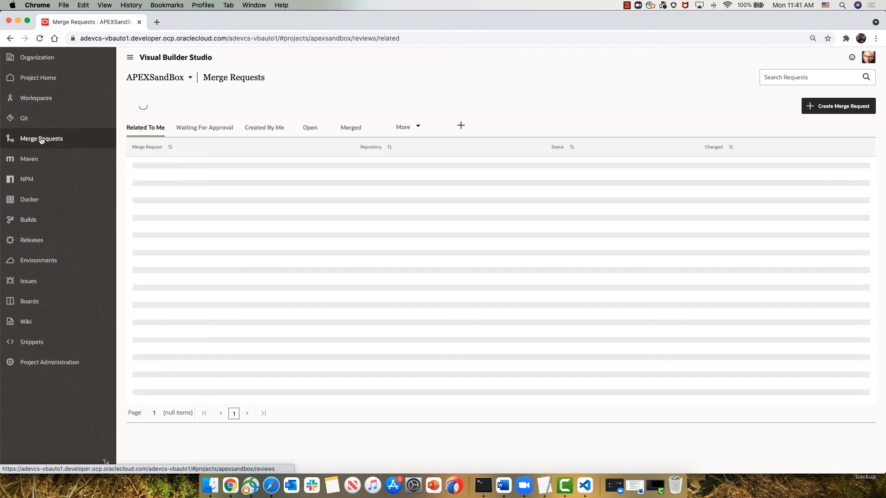
click(821, 107)
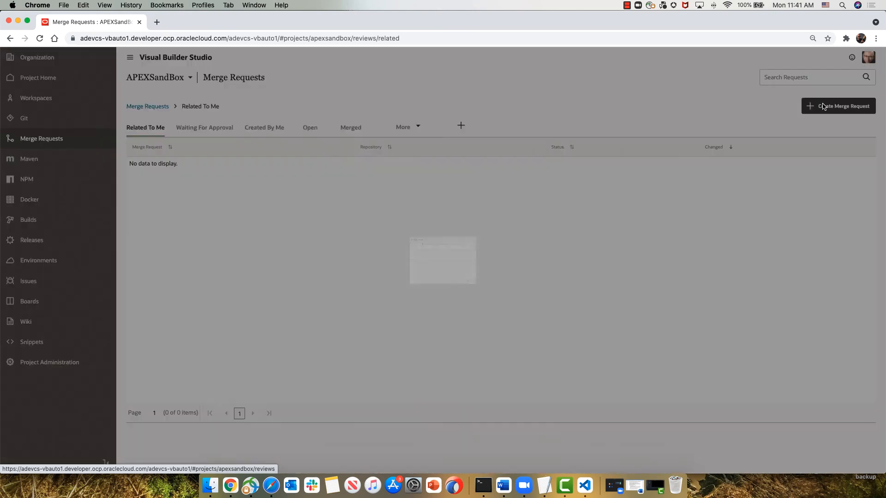
click(388, 189)
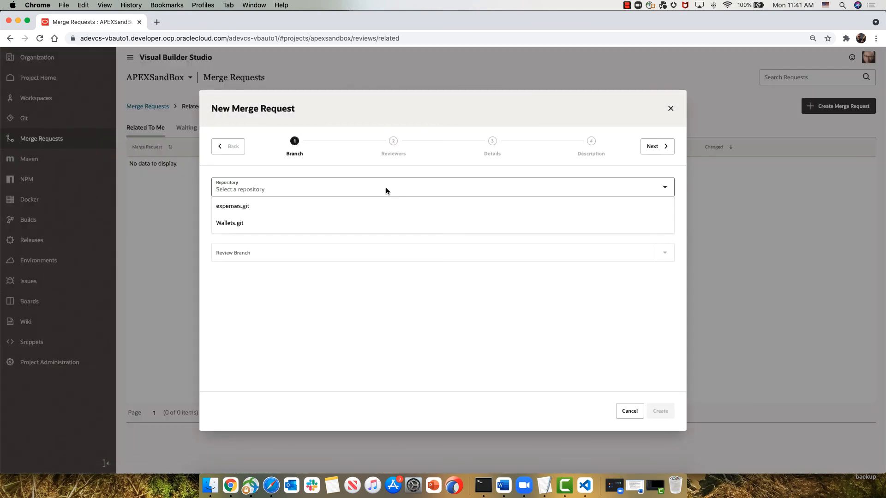
click(373, 207)
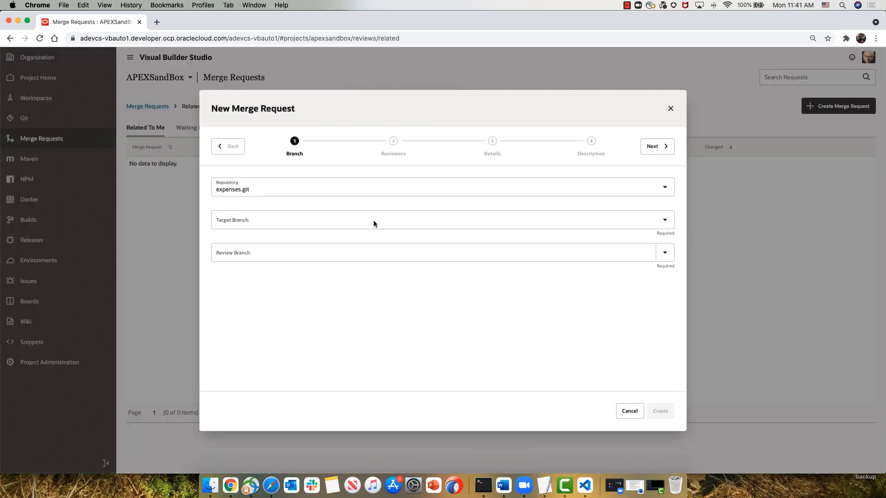
click(374, 224)
click(359, 238)
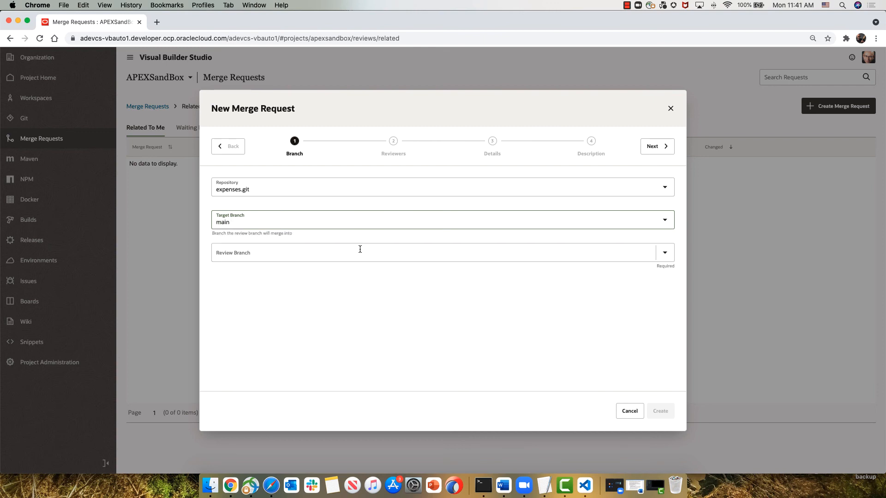
click(359, 250)
click(350, 293)
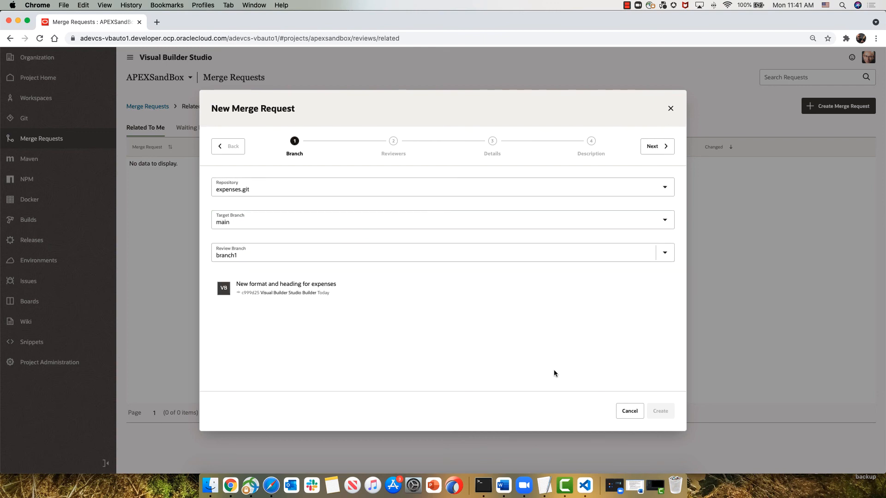
click(655, 146)
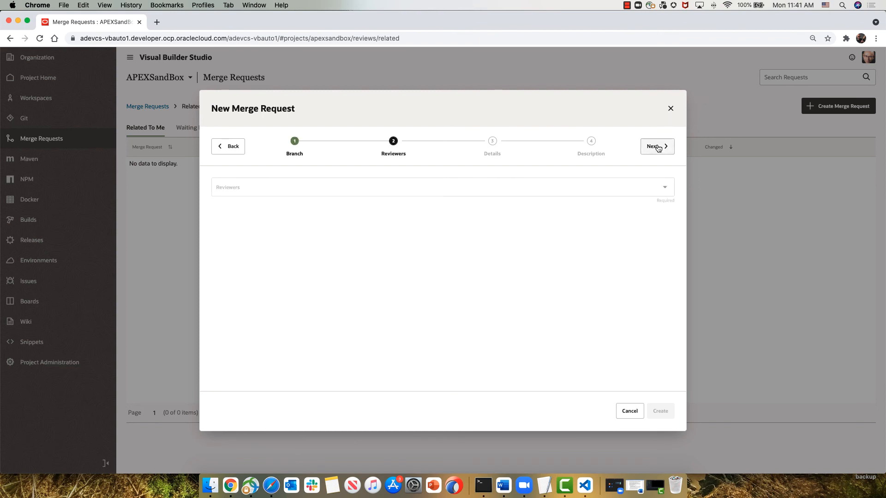
Step: Add the project member as reviewer and create the merge request, leaving the linked issues, builds and tags empty
click(600, 187)
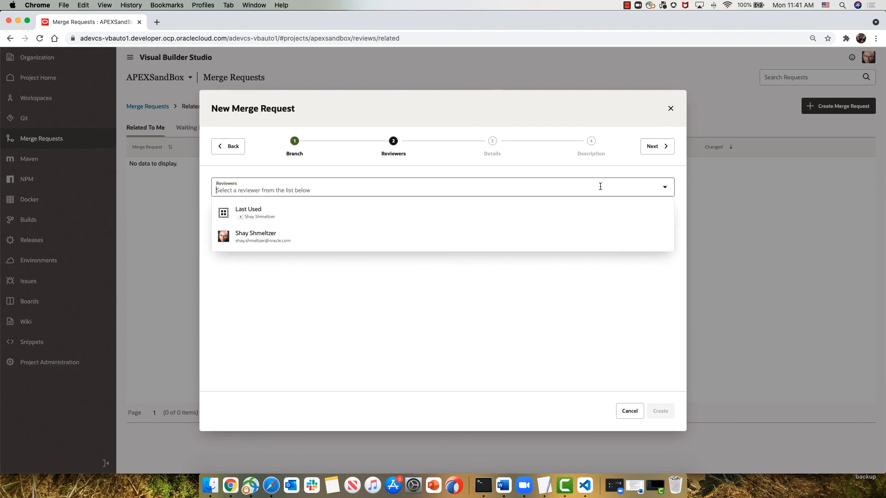
click(536, 238)
click(660, 146)
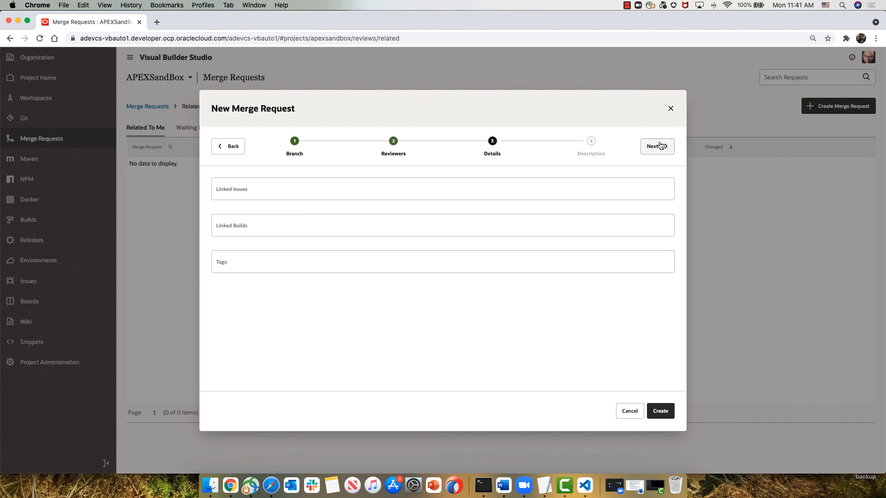
click(660, 146)
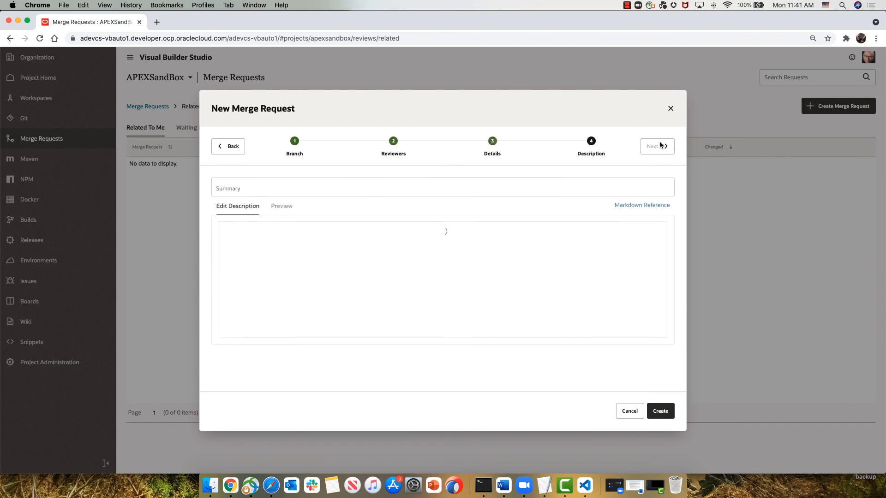
click(659, 410)
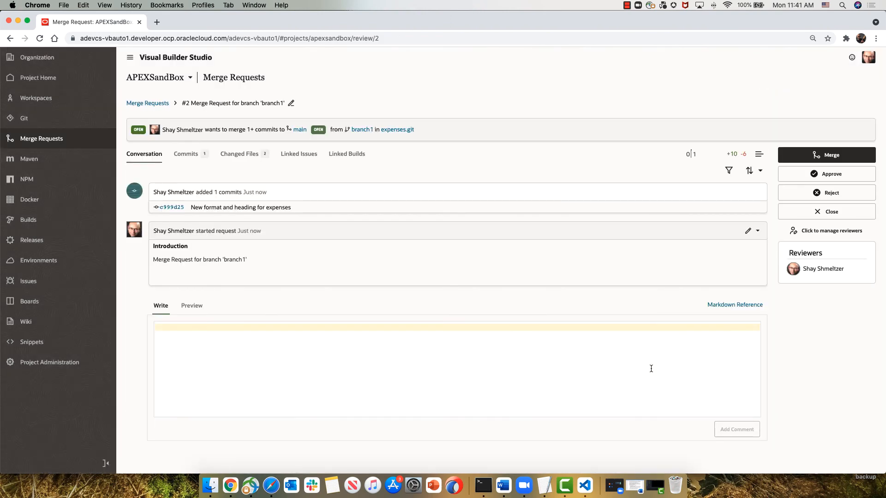
Step: Review the merge request's changed files and approve it with the comment "looks good"
click(245, 157)
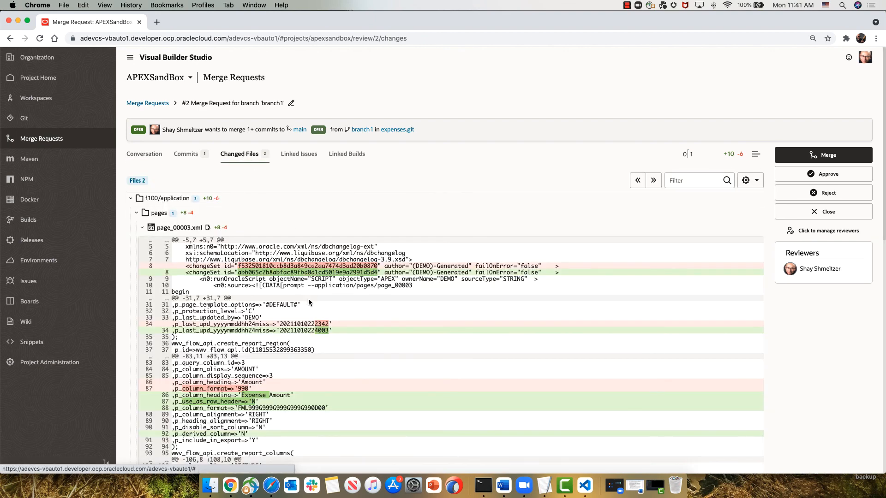
scroll(299, 326, down, 5)
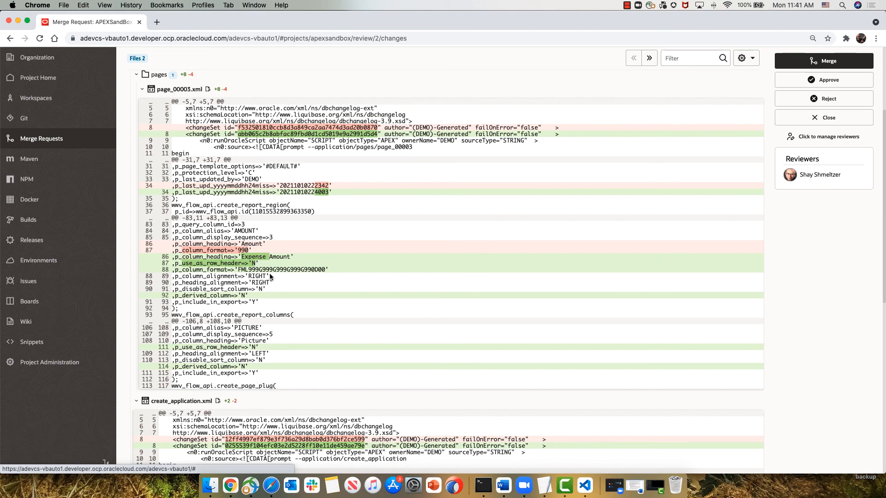
scroll(269, 273, down, 3)
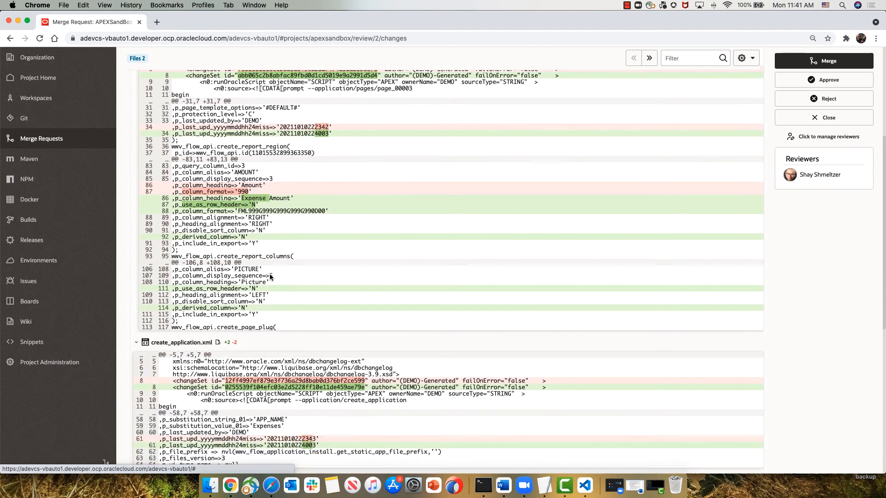
scroll(270, 277, up, 10)
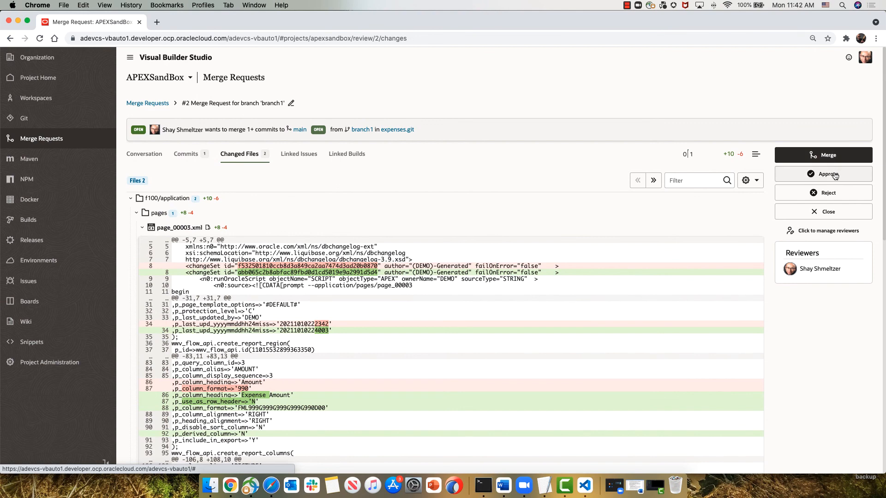
click(835, 175)
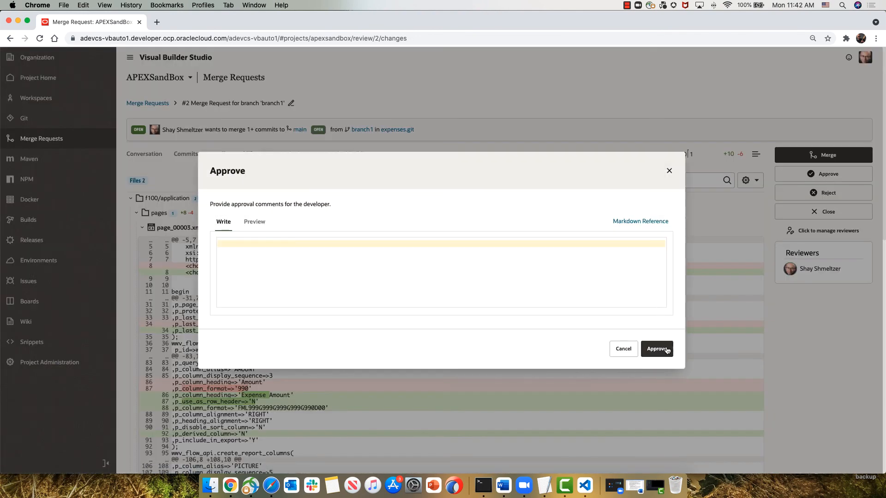
text(looks good)
click(664, 347)
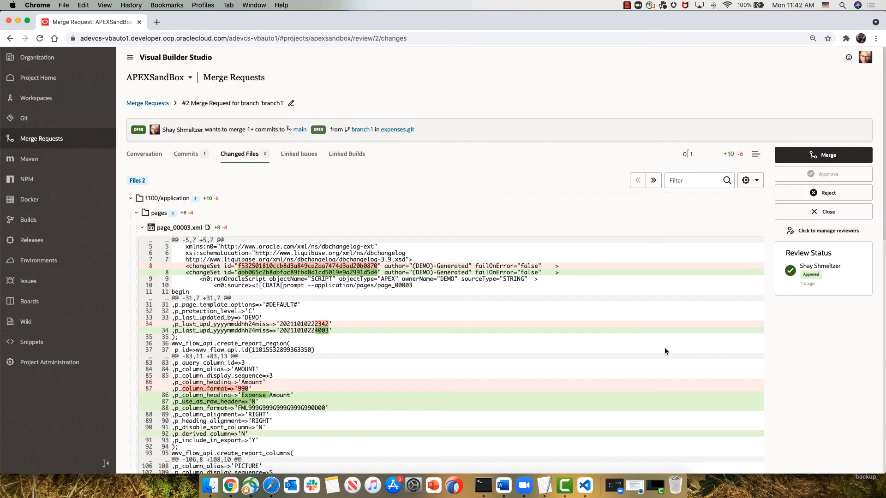
Step: Merge branch1 into main with the Create a Merge Commit option, deleting the branch after the merge
click(823, 157)
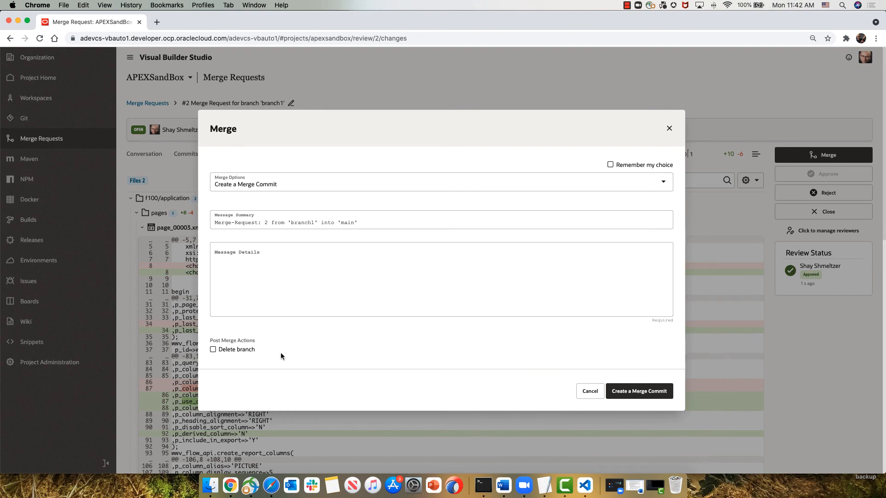
click(245, 349)
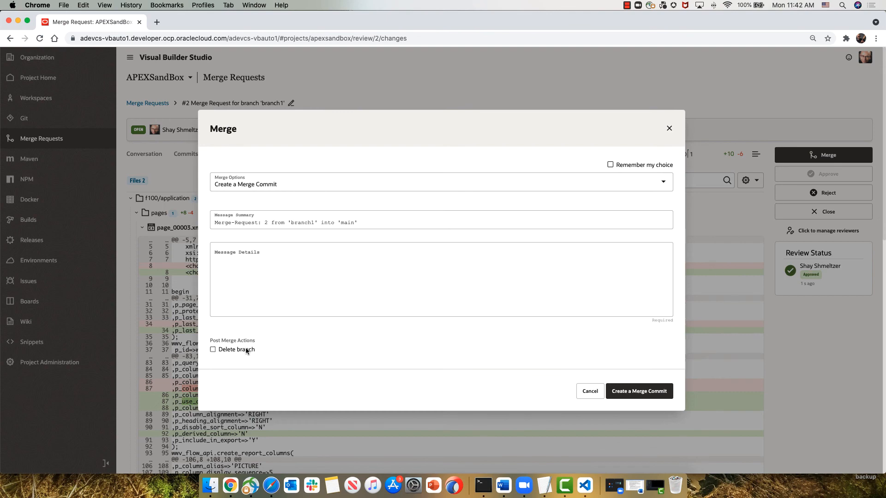
click(652, 391)
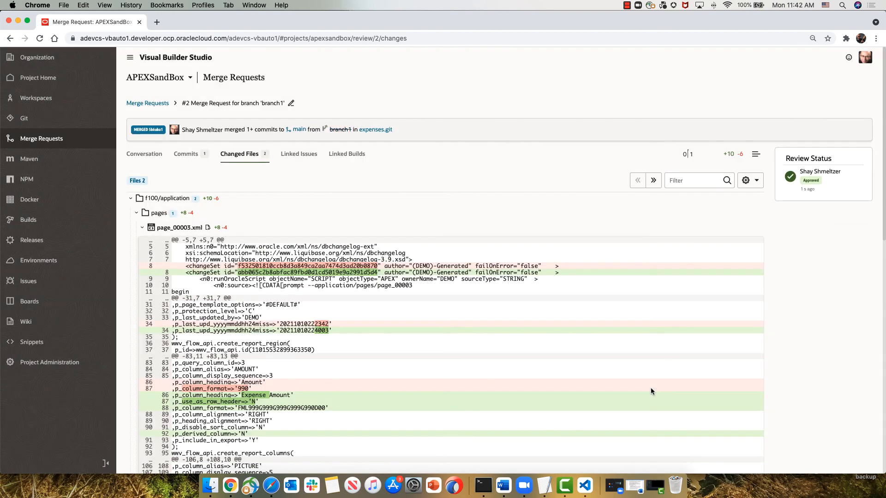
Step: Browse the main branch of expenses.git to the f100/application/pages folder to check the commits on the page files
click(60, 118)
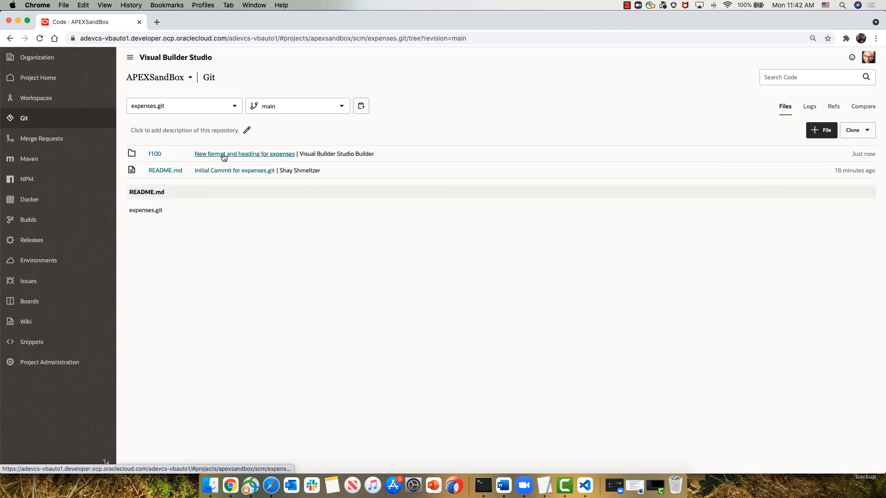
click(154, 153)
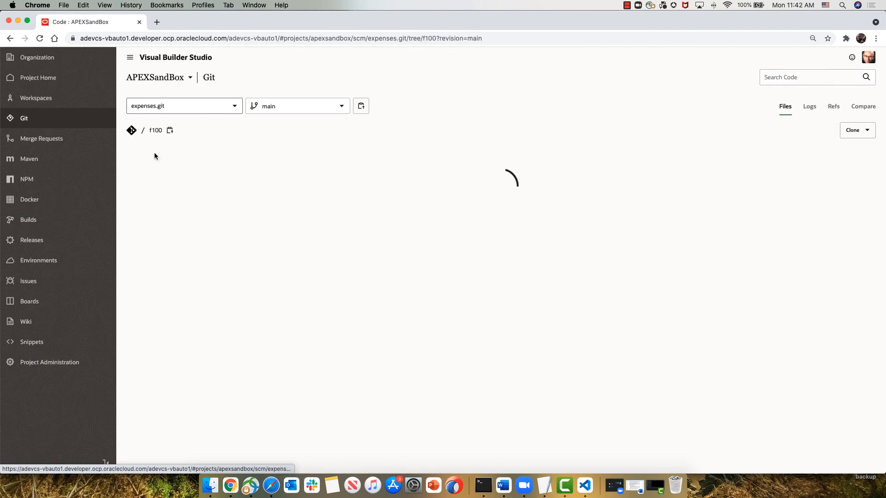
click(155, 154)
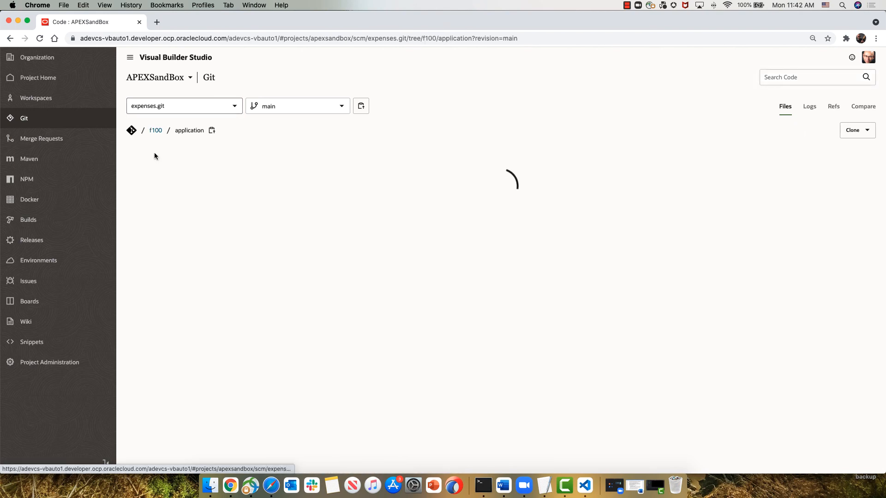
click(155, 155)
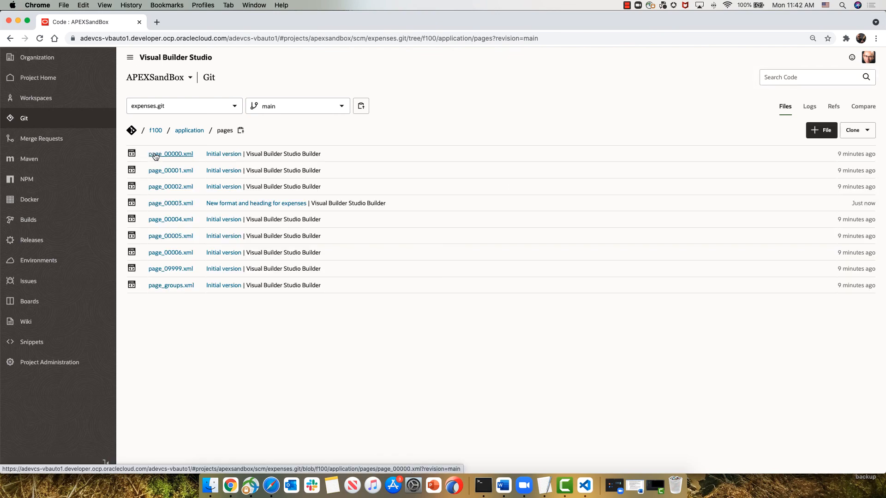